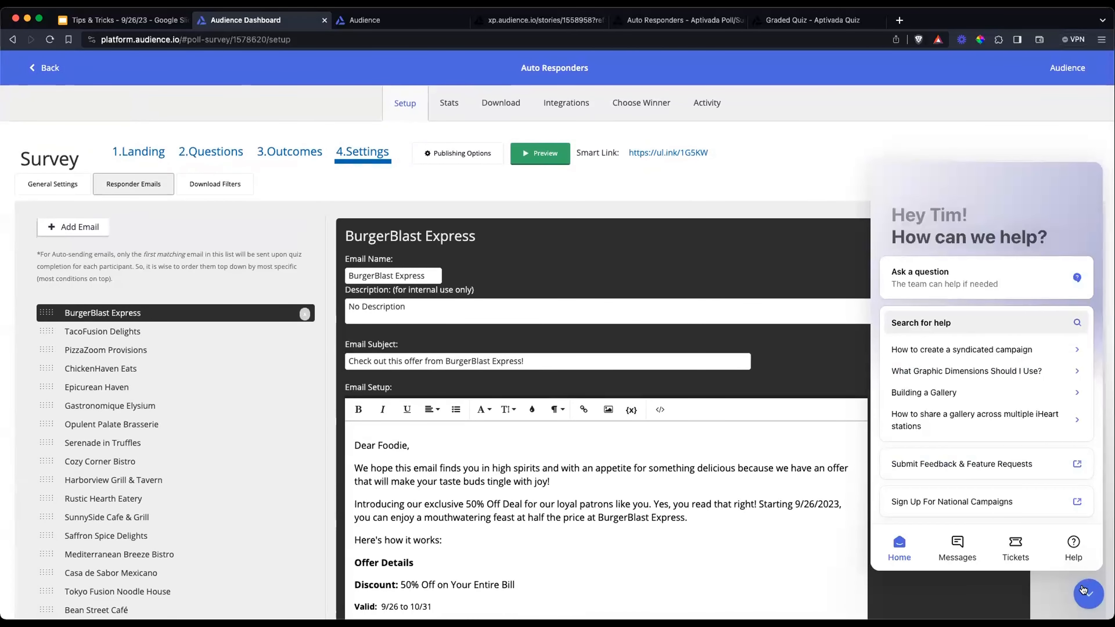
Close the help widget and review the landing page of the Auto Responders survey
left_click(1089, 594)
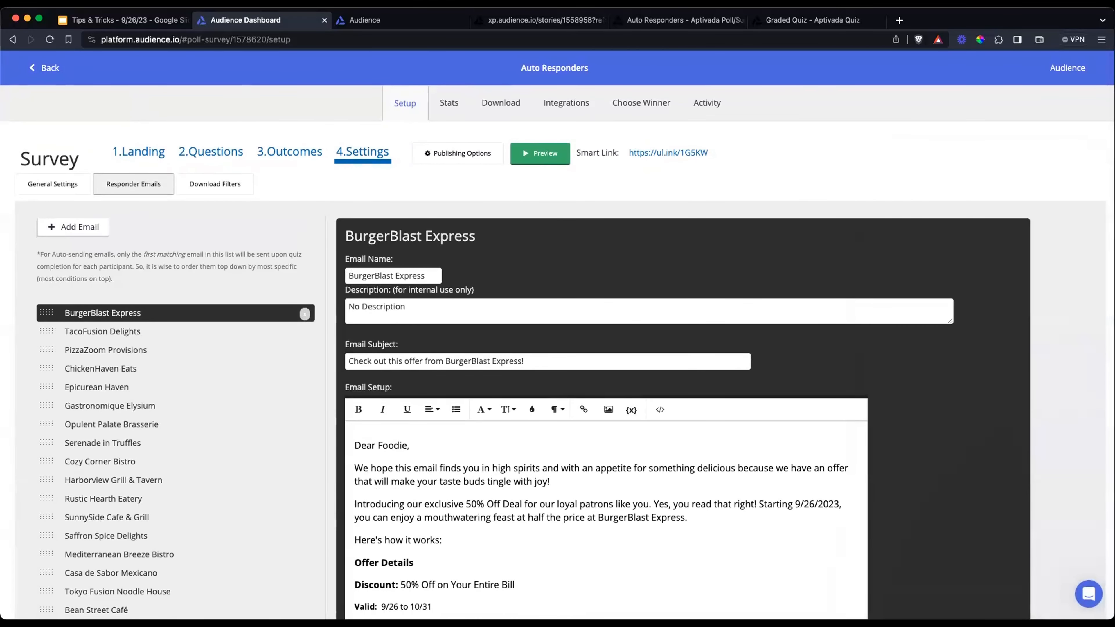
left_click(49, 71)
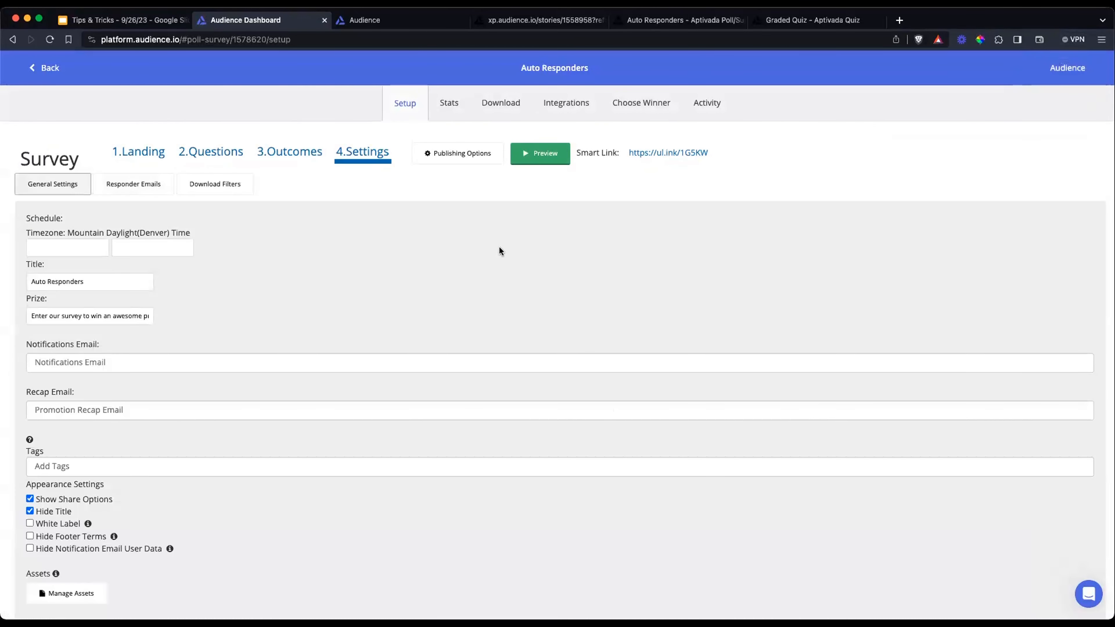
left_click(127, 151)
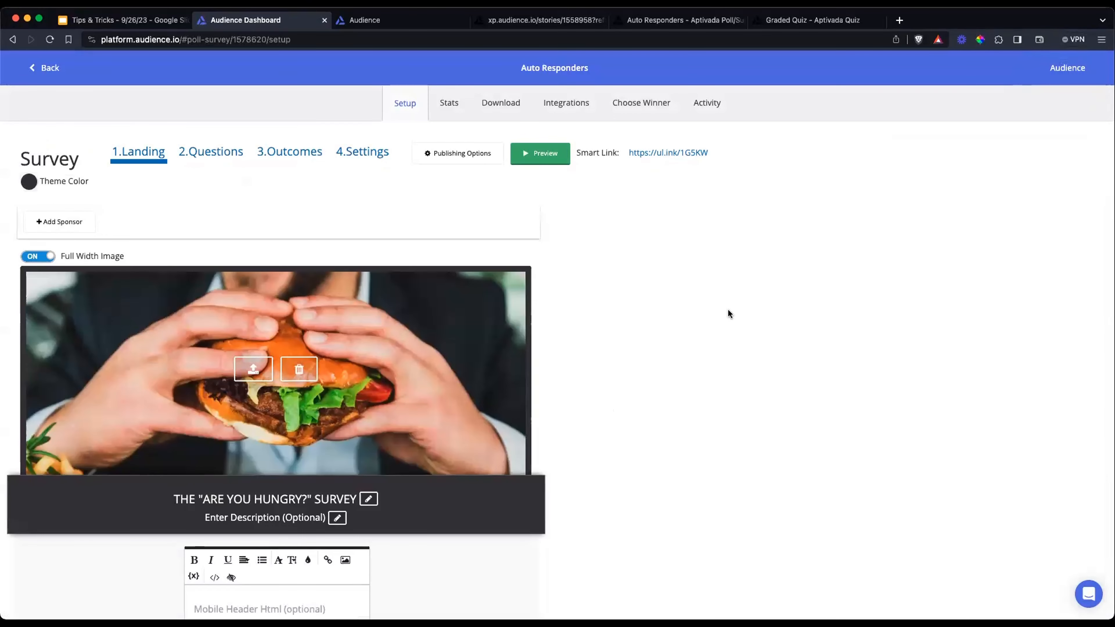
scroll(279, 174, "down", 3)
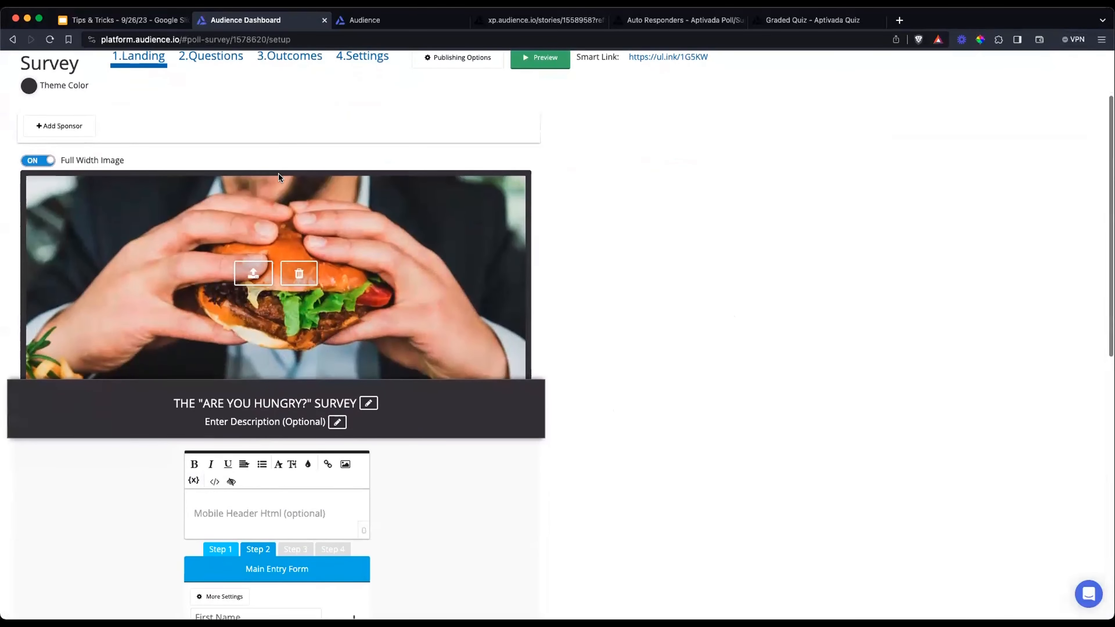
scroll(282, 199, "up", 2)
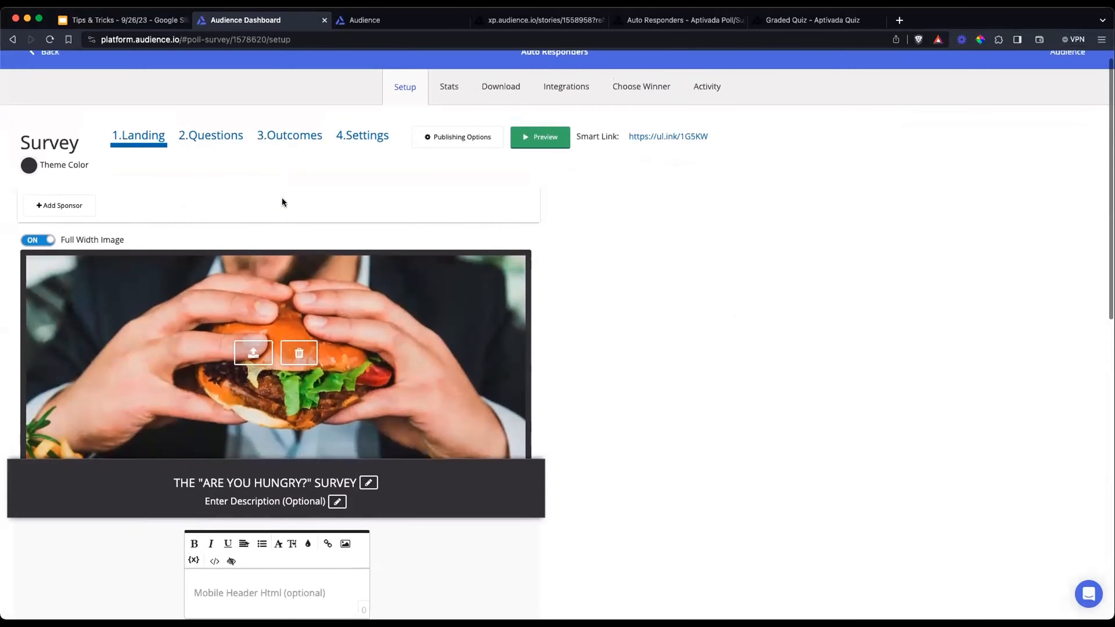
scroll(282, 199, "down", 6)
scroll(212, 109, "up", 10)
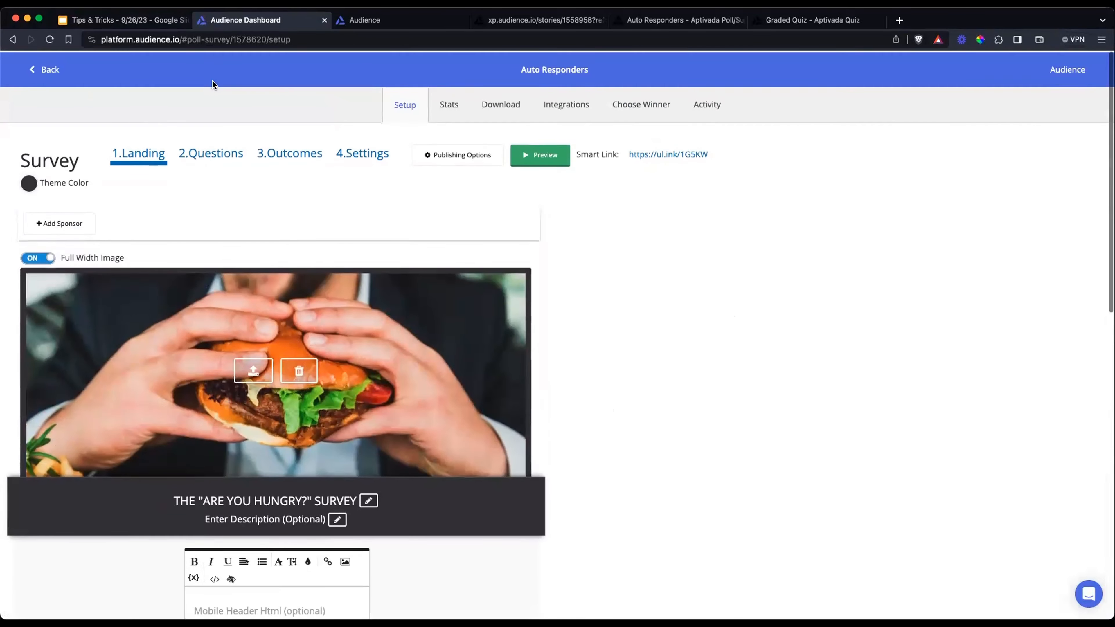
Examine the Qualifier section's questions, including the answer choices of the food category question
left_click(211, 152)
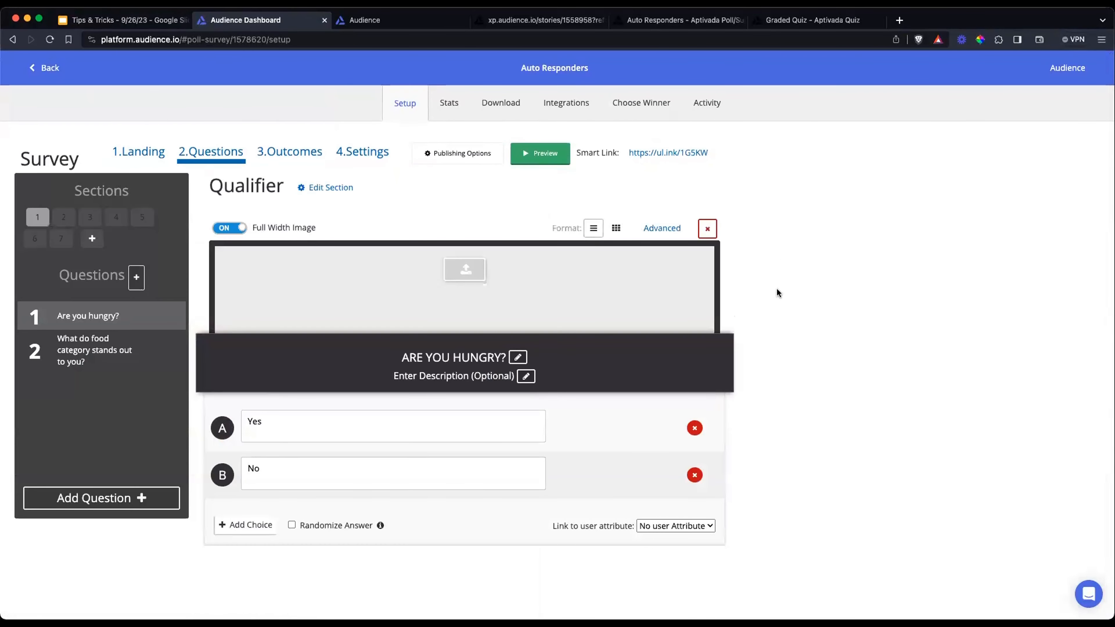
scroll(749, 280, "down", 1)
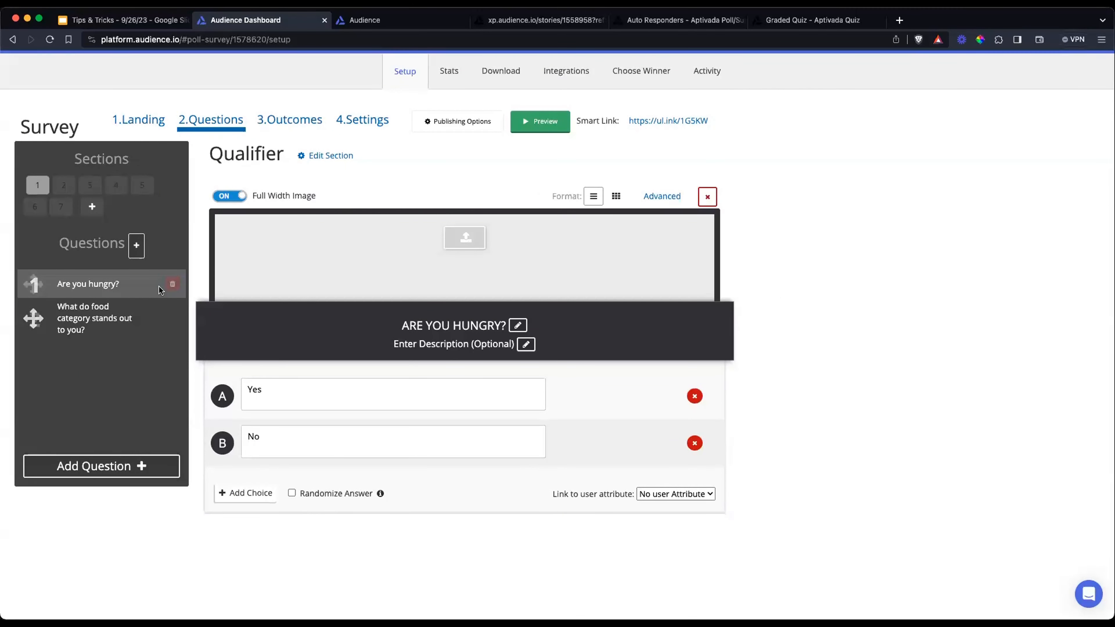
scroll(305, 389, "down", 1)
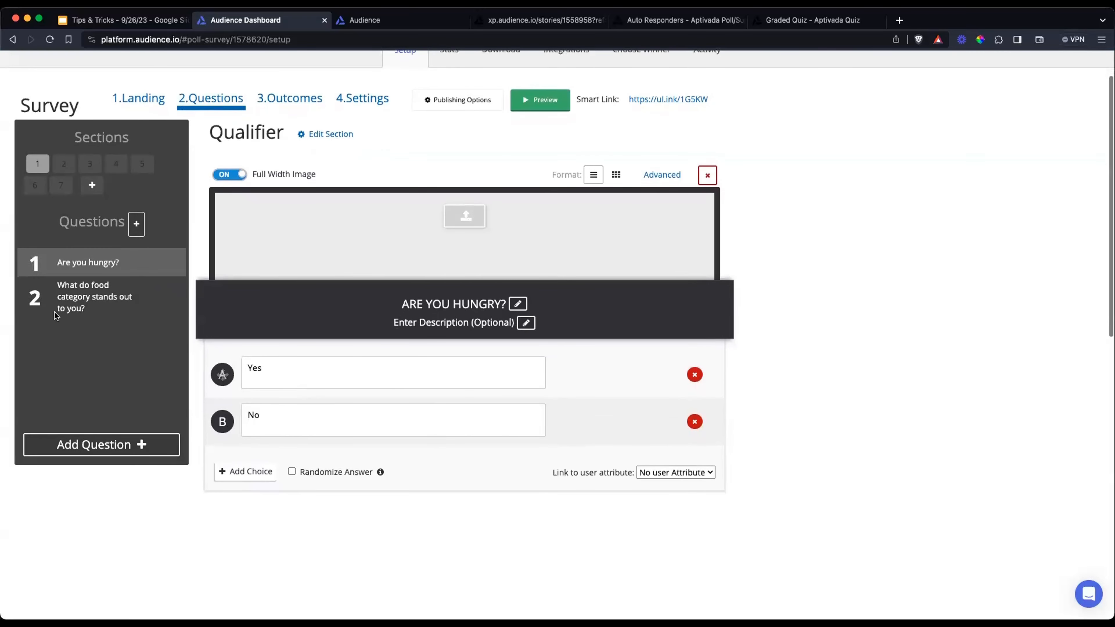
left_click(53, 316)
scroll(450, 389, "down", 2)
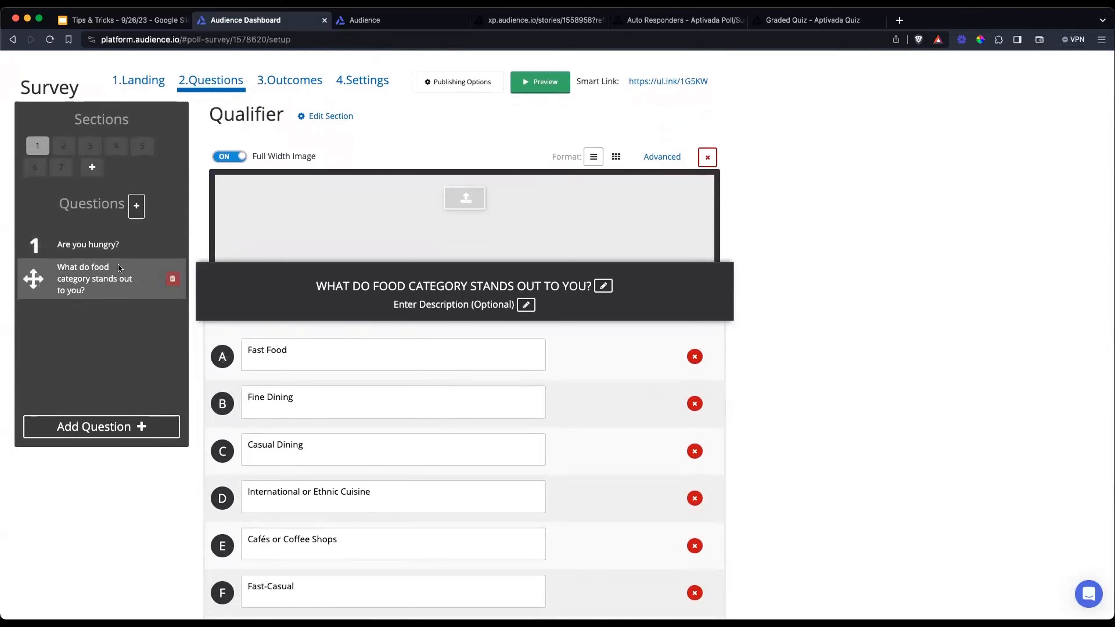
scroll(416, 298, "down", 2)
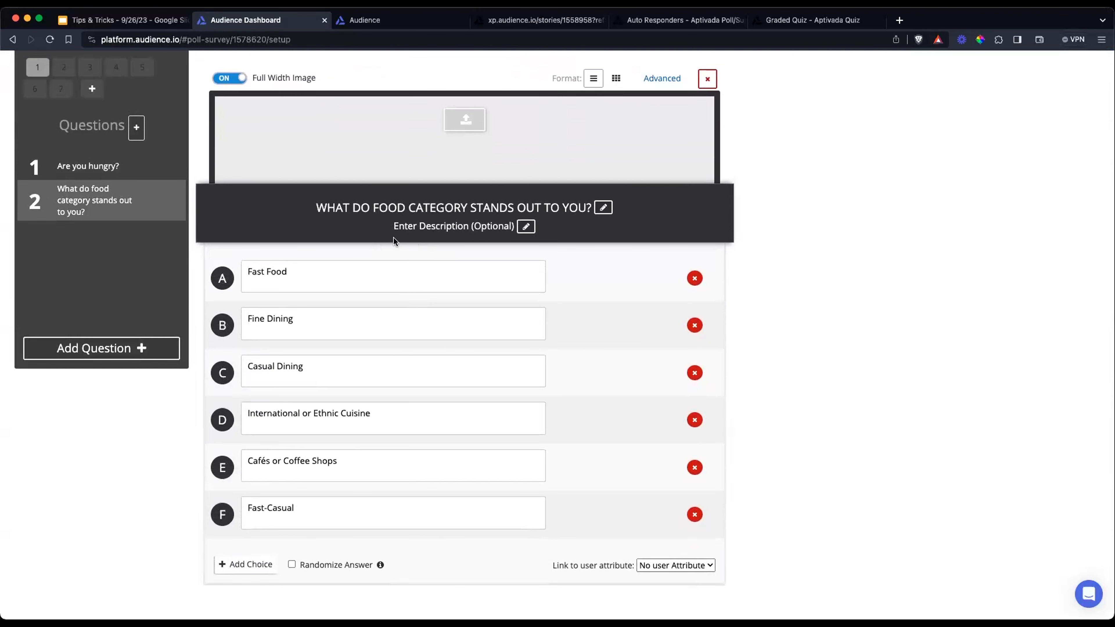
scroll(362, 315, "down", 1)
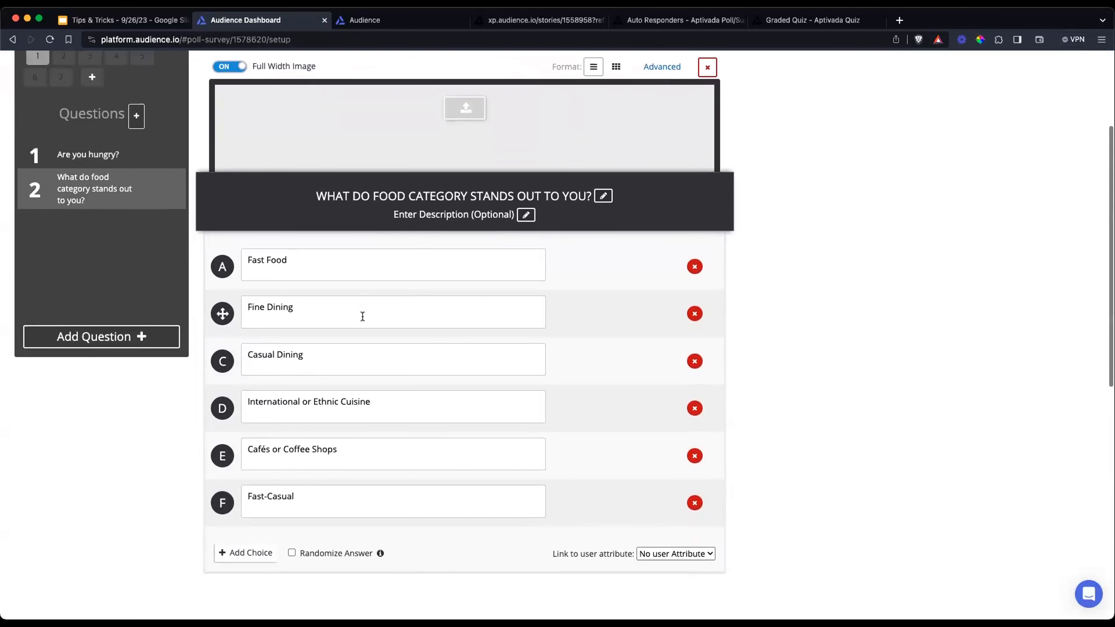
scroll(363, 316, "up", 2)
scroll(356, 314, "down", 2)
scroll(359, 313, "down", 3)
scroll(360, 312, "up", 6)
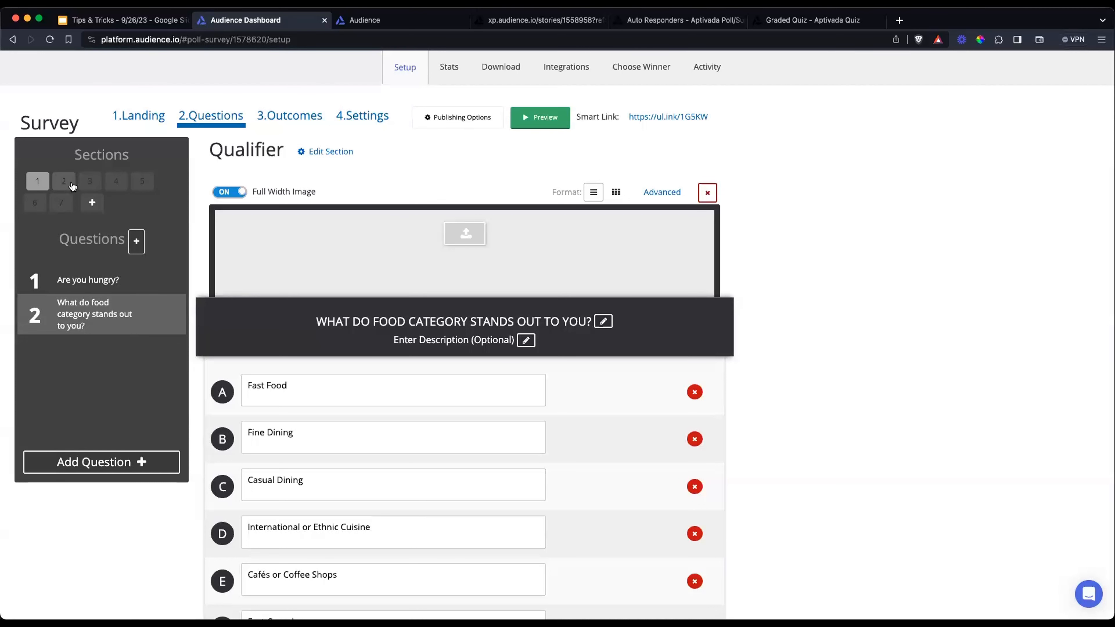
Review the restaurant questions and answer choices in the Fast Food and Casual Dining sections
left_click(63, 181)
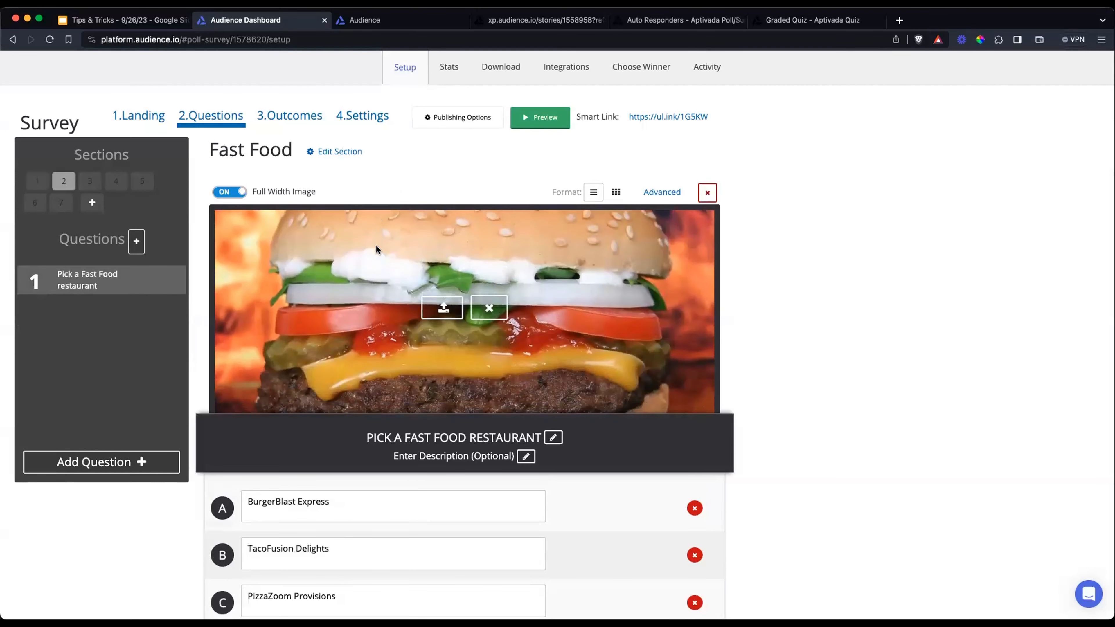
scroll(745, 356, "down", 3)
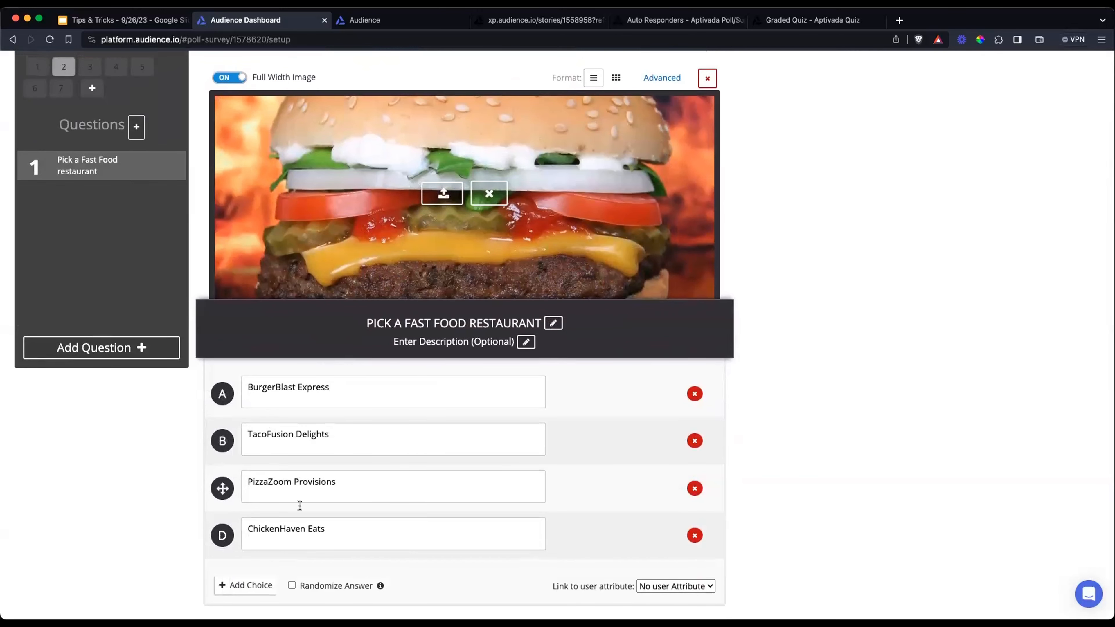
scroll(345, 534, "down", 1)
scroll(346, 537, "up", 2)
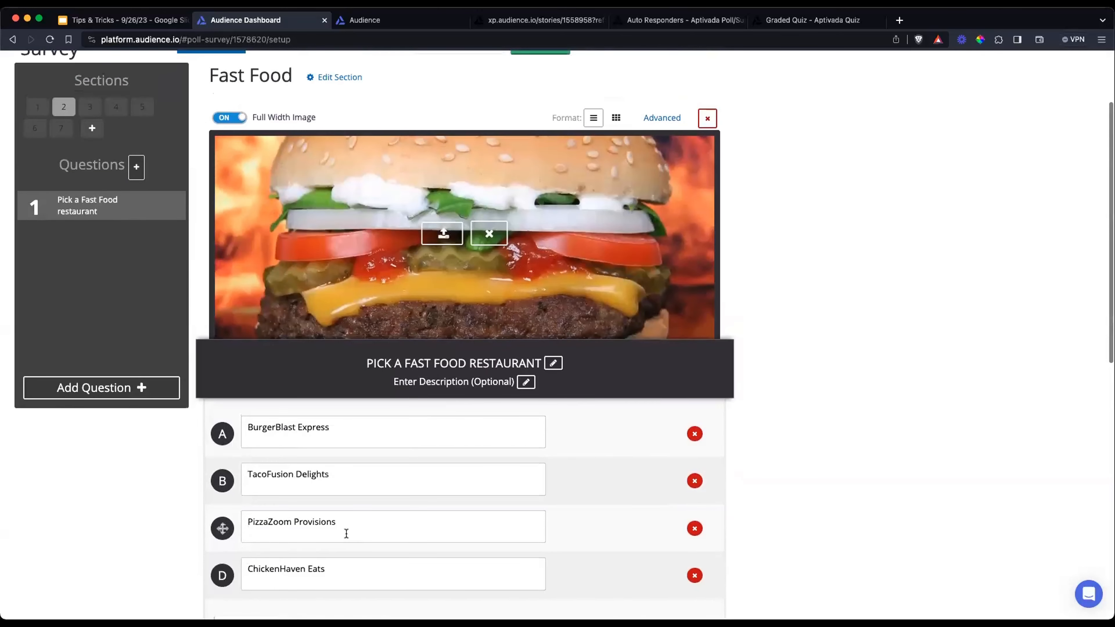
left_click(88, 106)
left_click(115, 108)
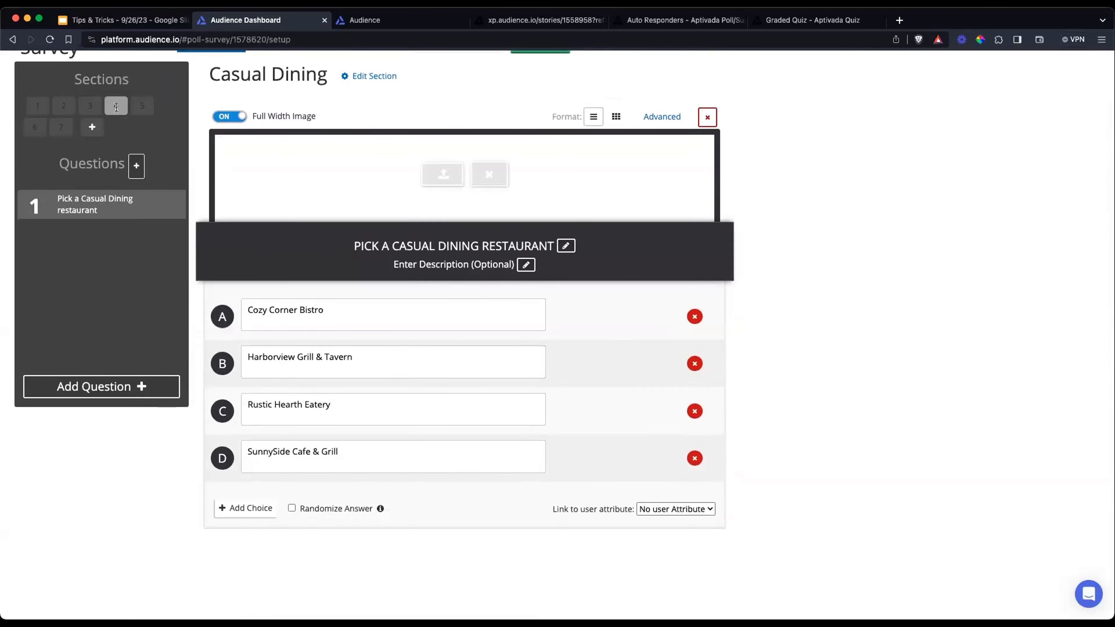
scroll(300, 250, "down", 3)
scroll(62, 113, "up", 2)
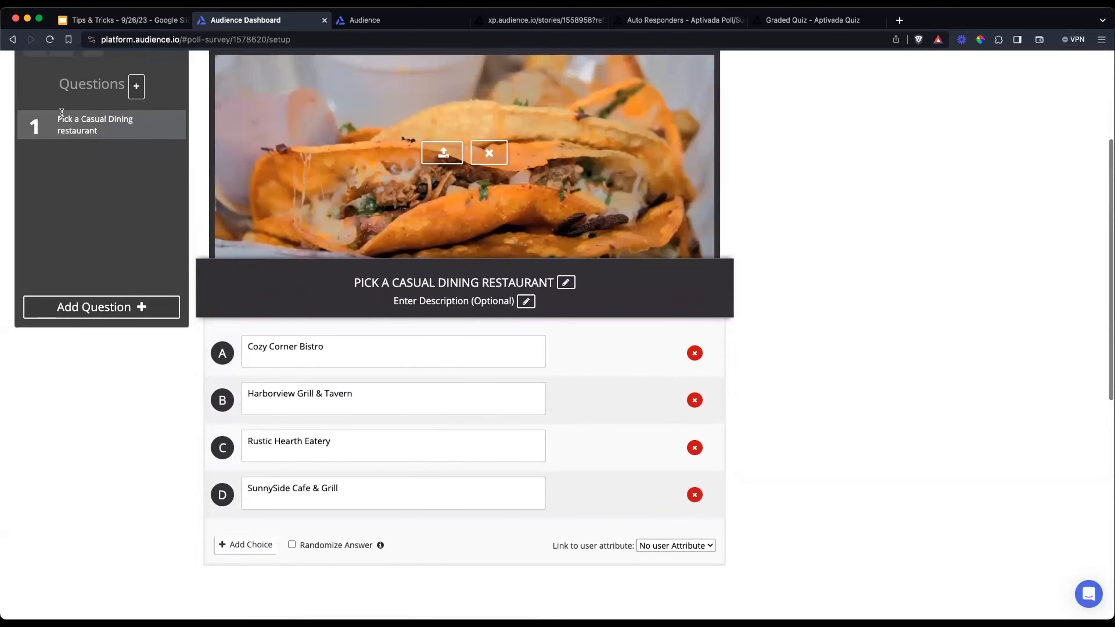
Review the restaurant choices in the Fast-Casual section and the Cafés and Coffee Shops section
left_click(62, 100)
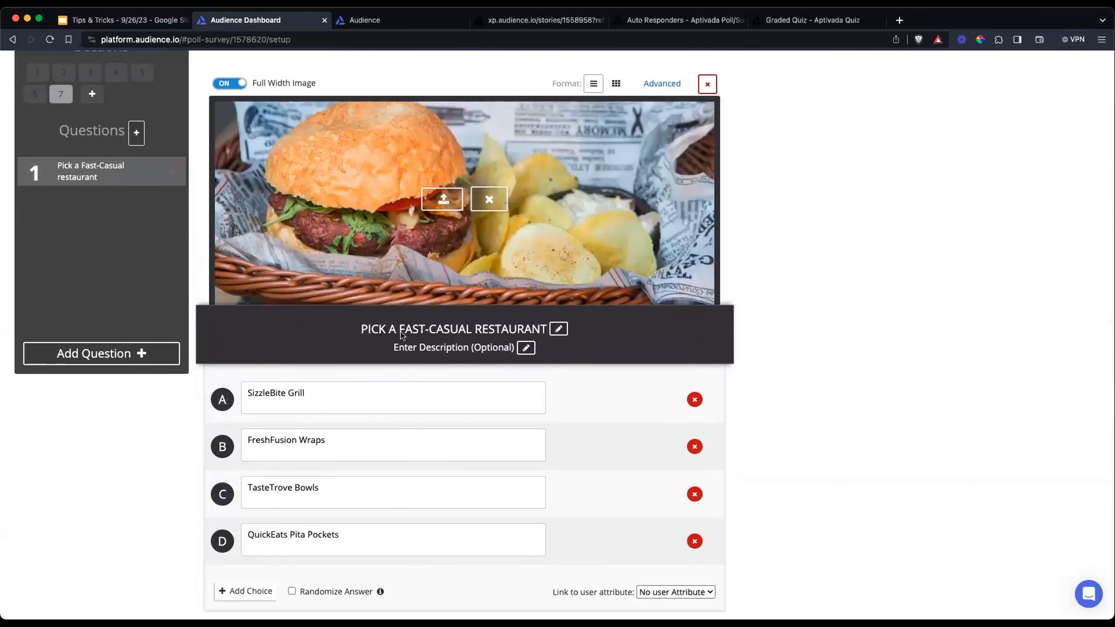
scroll(210, 296, "up", 3)
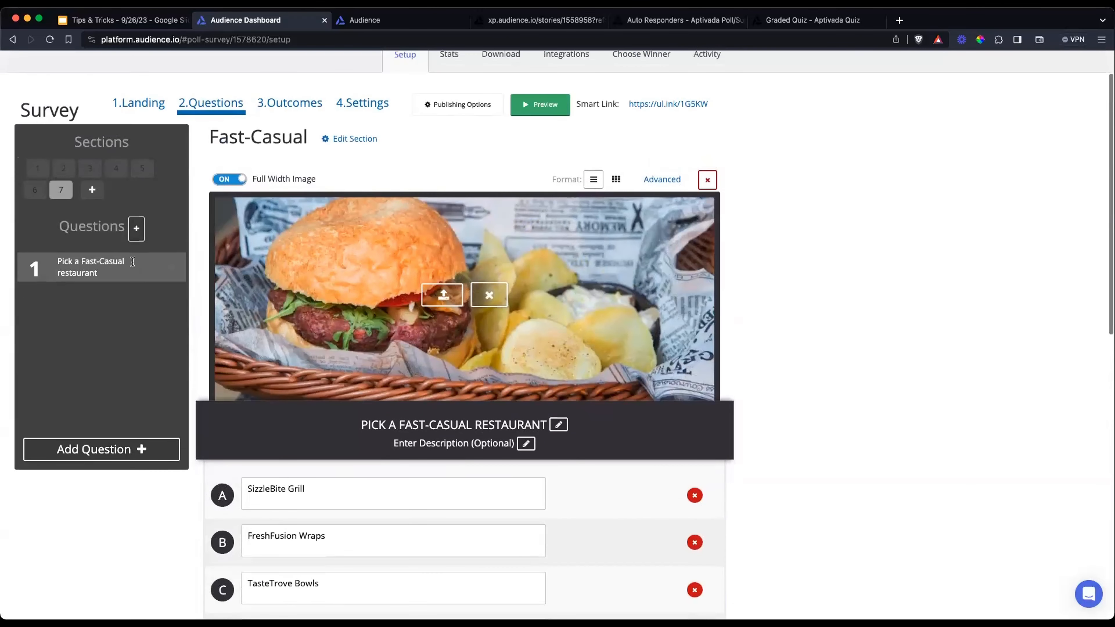
left_click(34, 189)
scroll(471, 390, "down", 2)
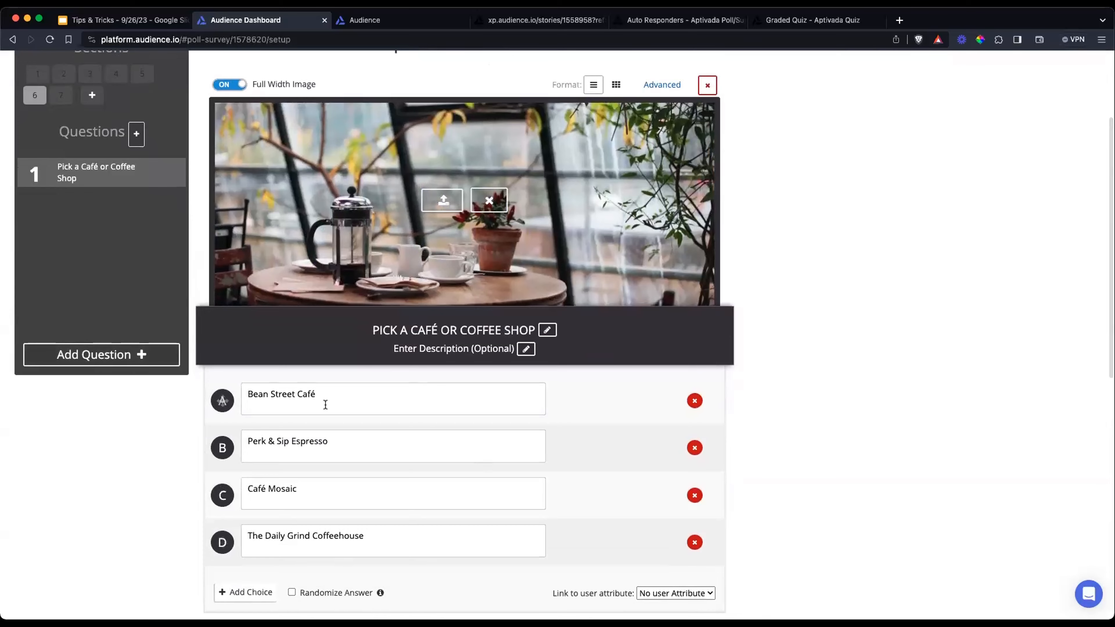
scroll(519, 254, "up", 3)
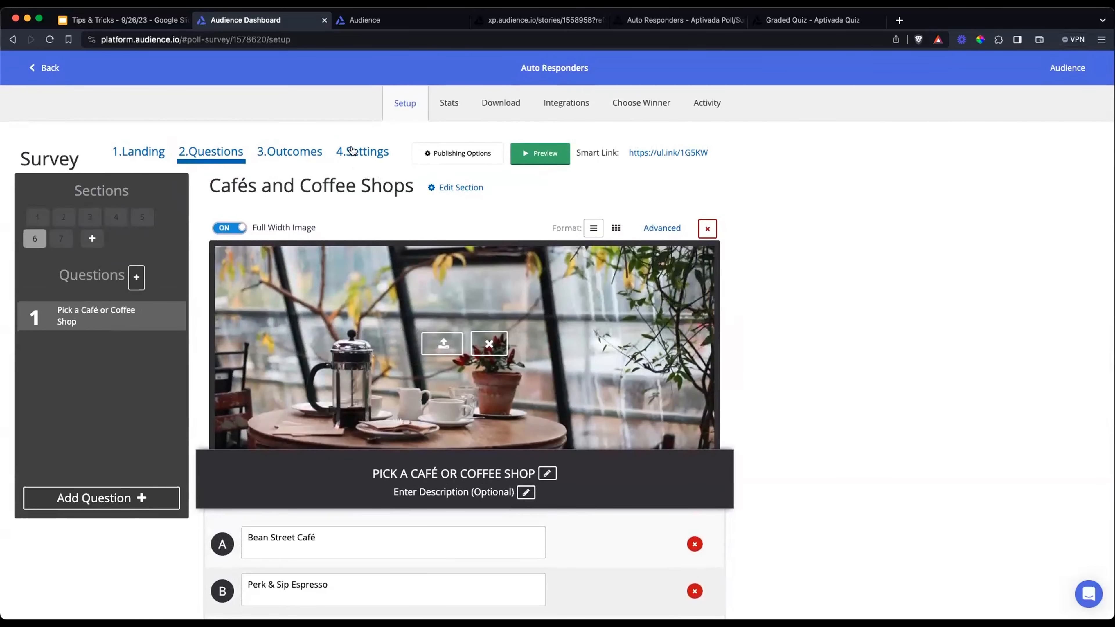
Open the survey's responder emails in its settings and look through the whole list
left_click(358, 154)
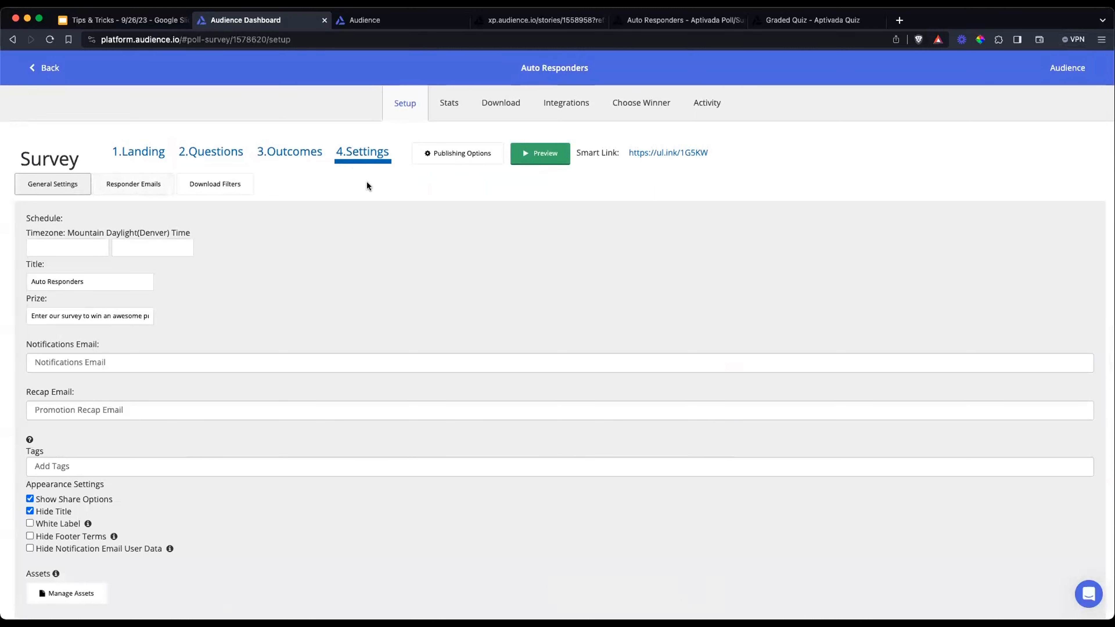
left_click(132, 190)
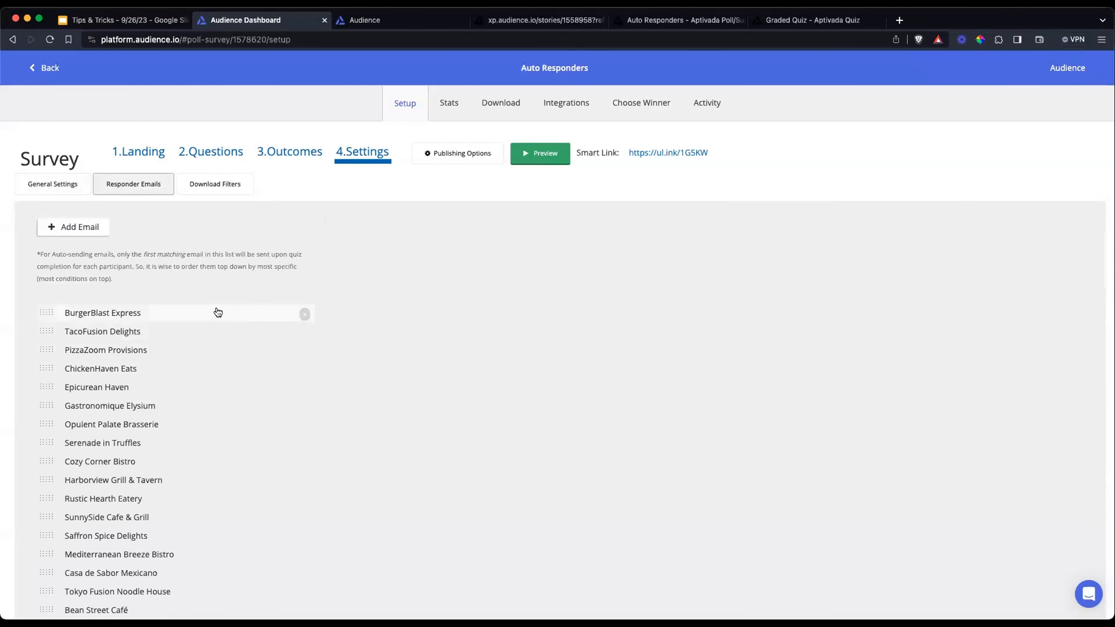
scroll(201, 313, "down", 10)
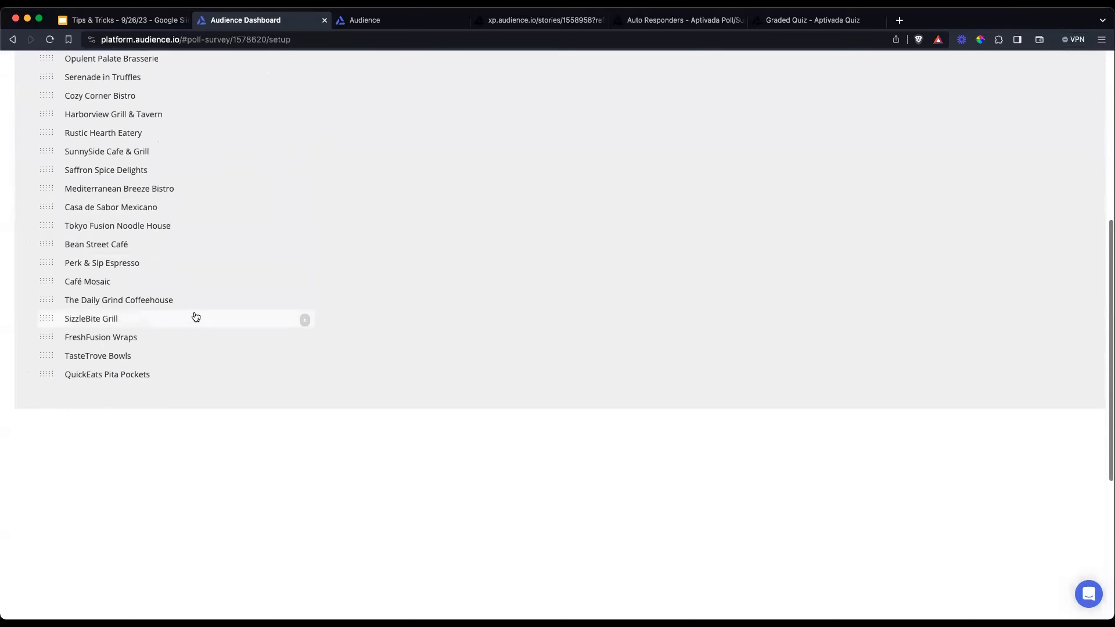
scroll(186, 315, "up", 8)
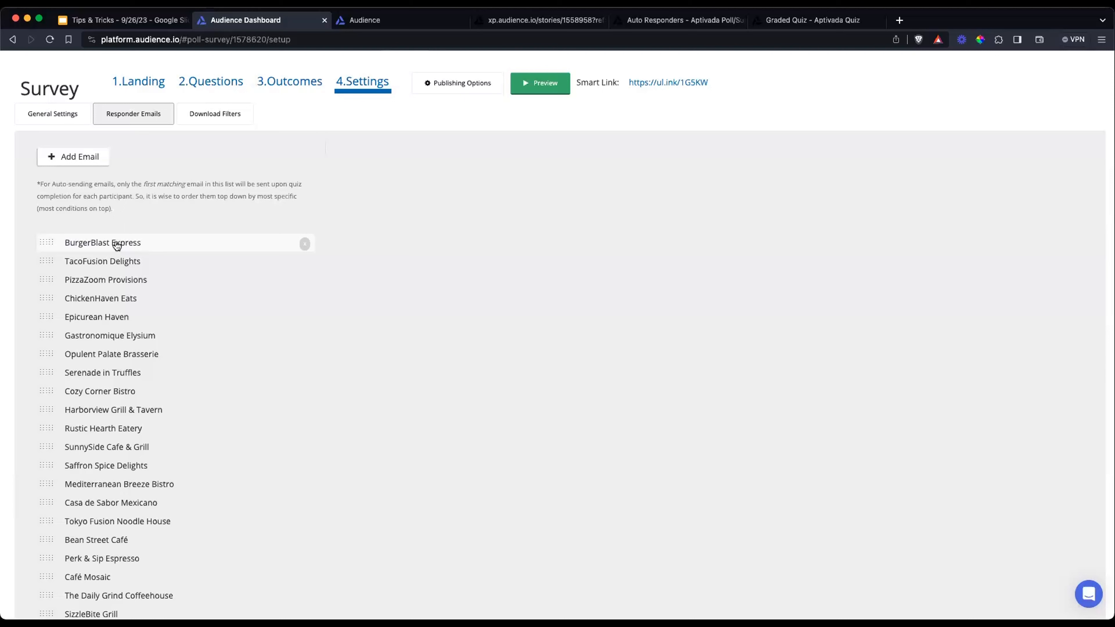
Open the BurgerBlast Express responder email and examine its name, description, subject and message body
left_click(117, 244)
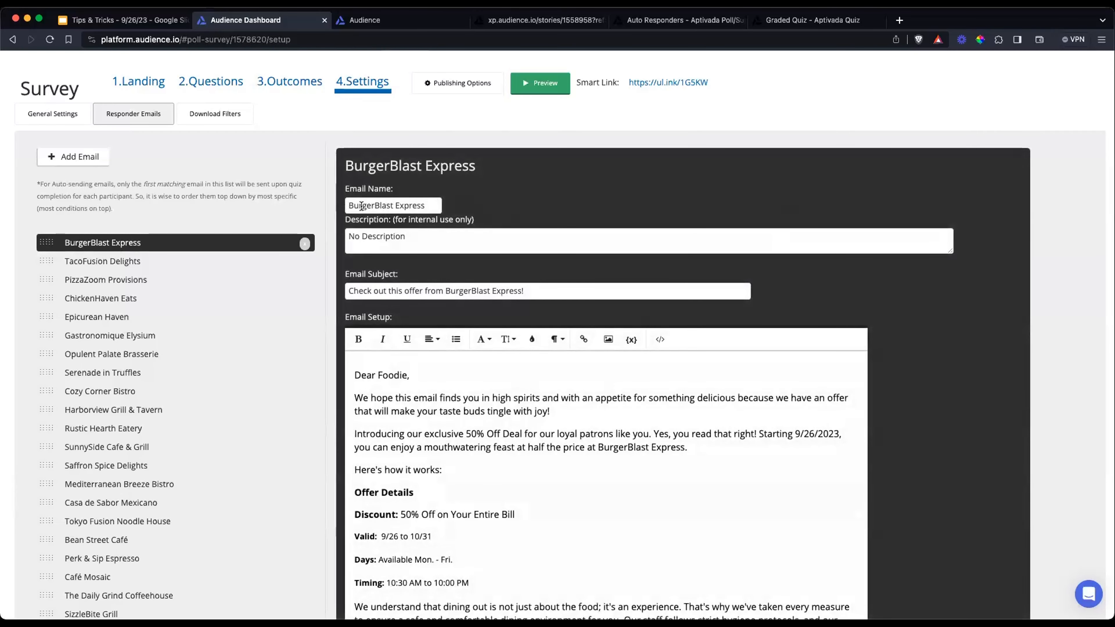
scroll(107, 262, "down", 1)
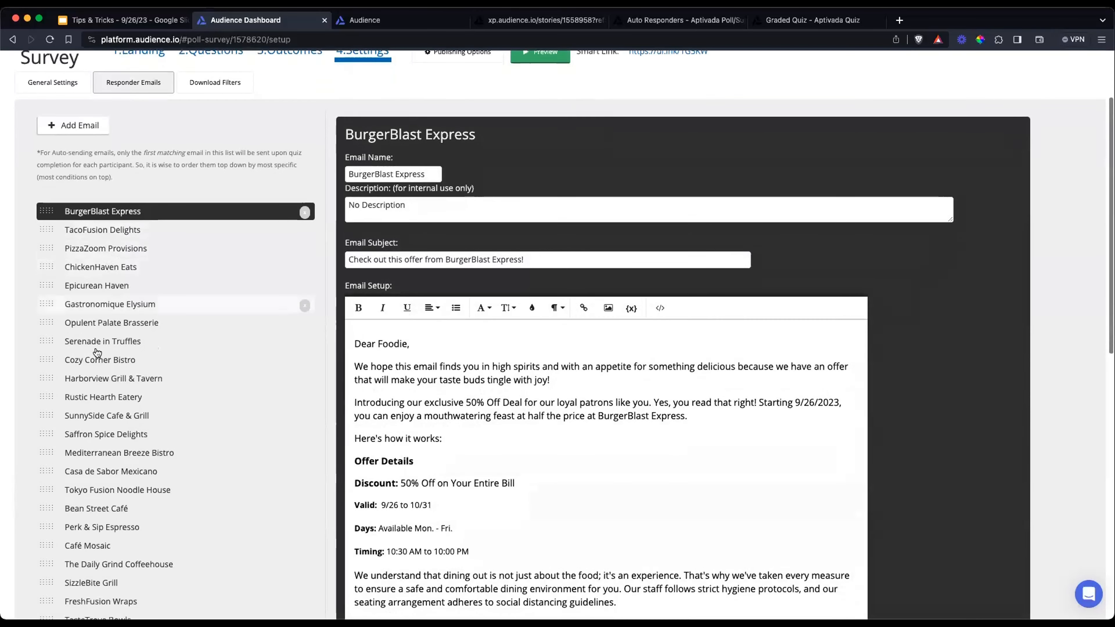
scroll(548, 262, "up", 3)
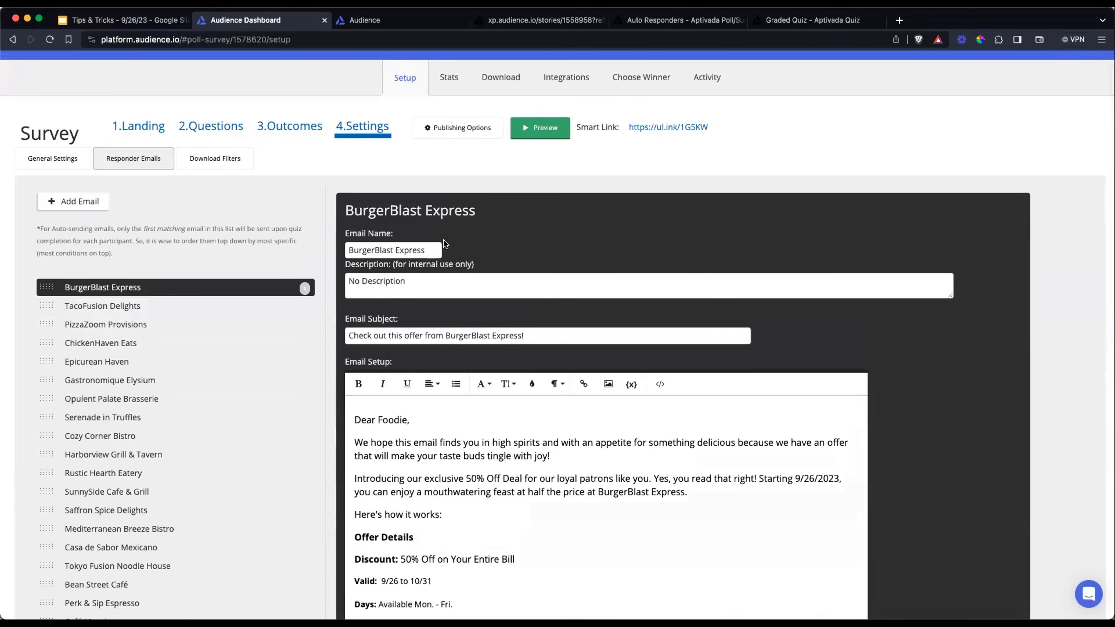
scroll(445, 250, "down", 1)
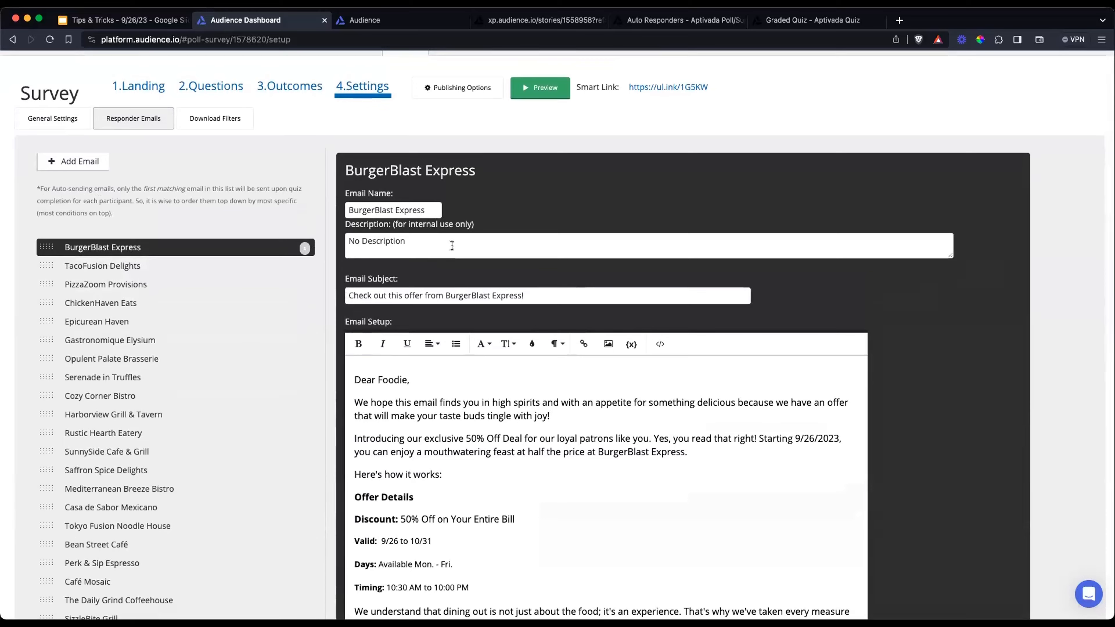
scroll(452, 245, "down", 1)
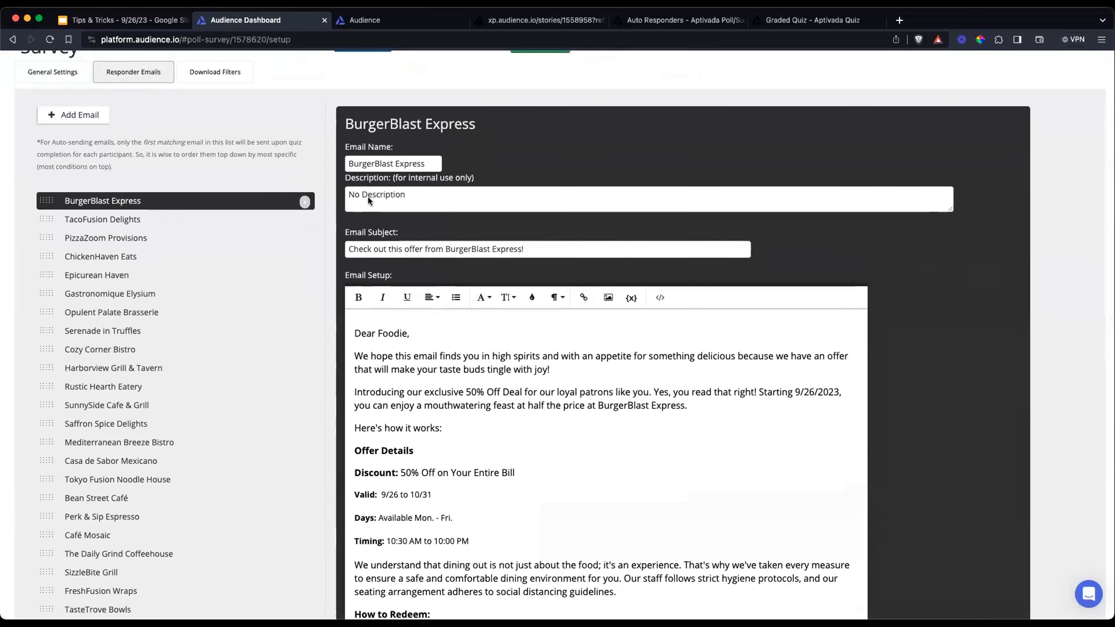
scroll(482, 208, "down", 2)
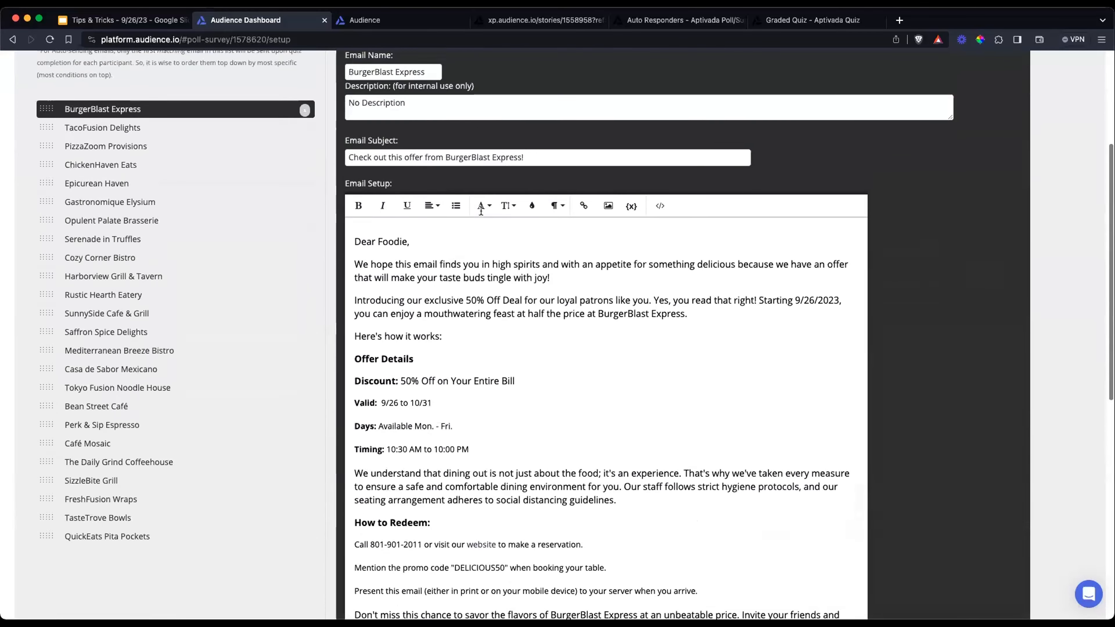
scroll(480, 210, "up", 1)
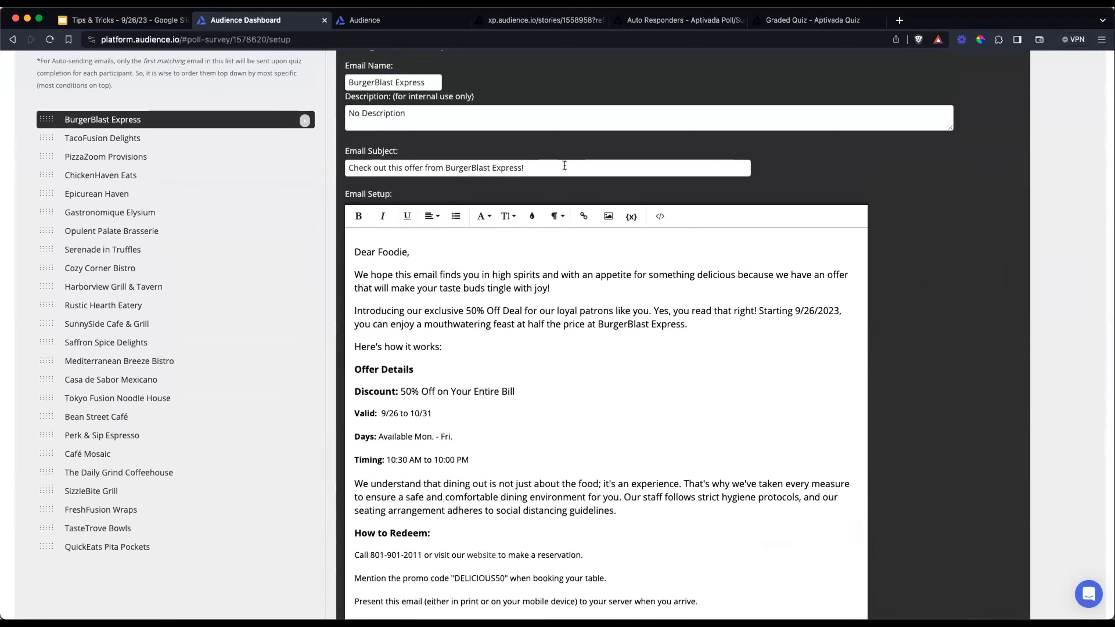
scroll(485, 259, "down", 3)
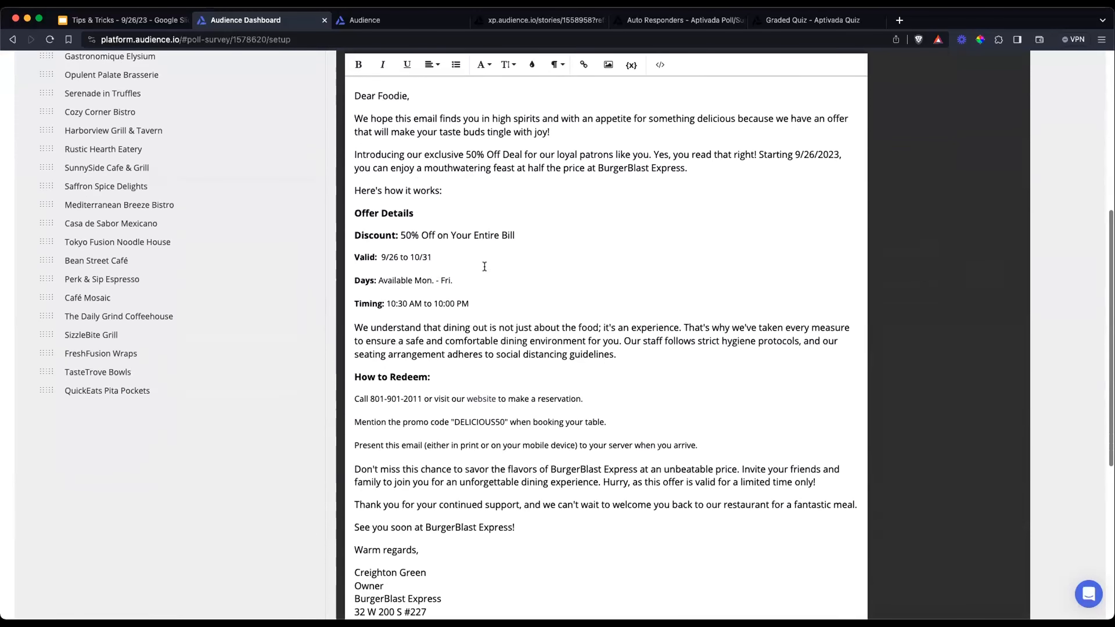
scroll(485, 267, "up", 2)
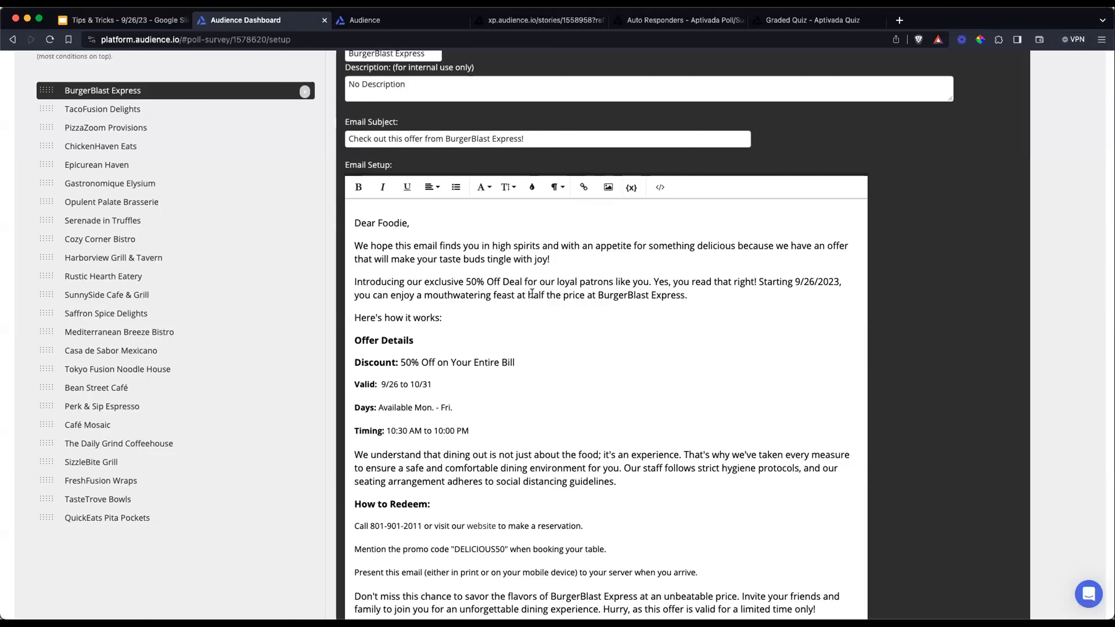
Read through the BurgerBlast Express email's offer, redemption instructions and sign-off, and examine the Email URL field below the message
scroll(532, 296, "up", 1)
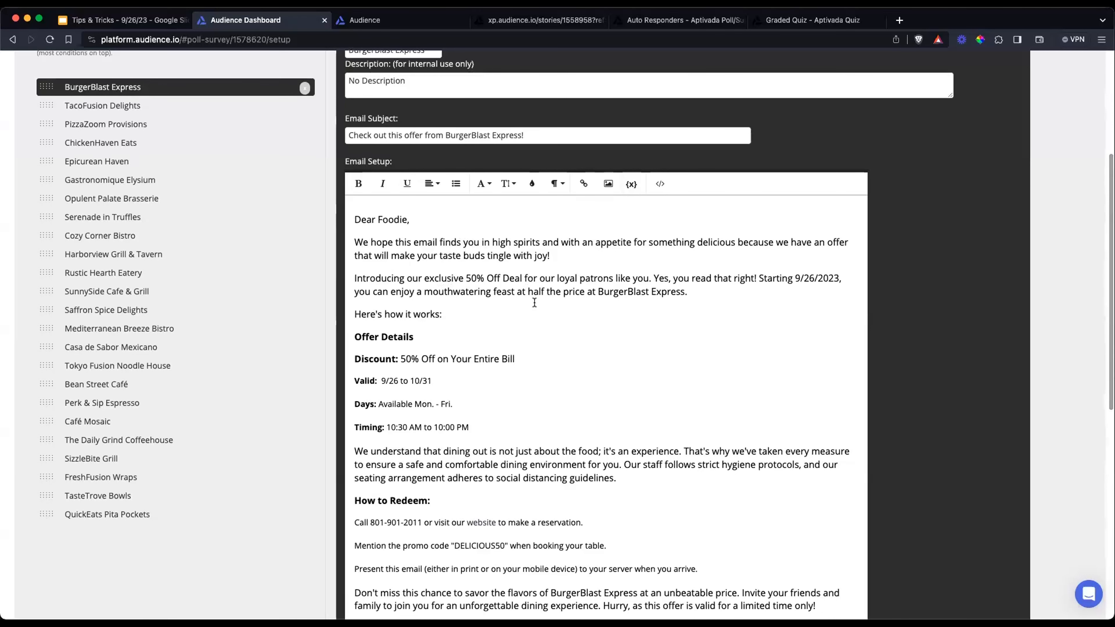
scroll(558, 284, "up", 1)
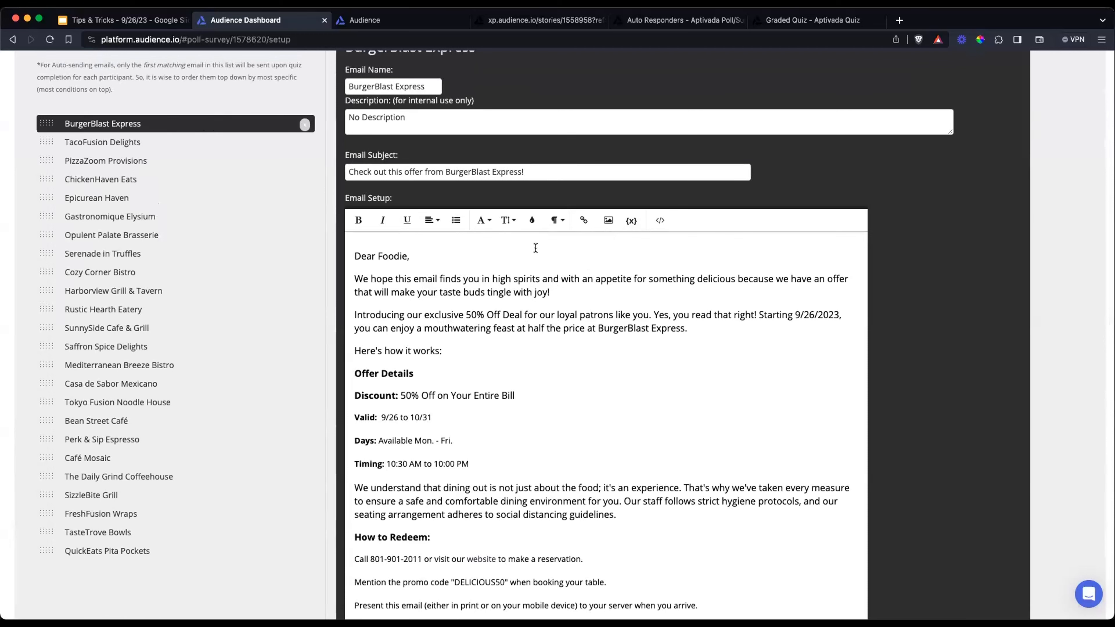
scroll(535, 248, "down", 6)
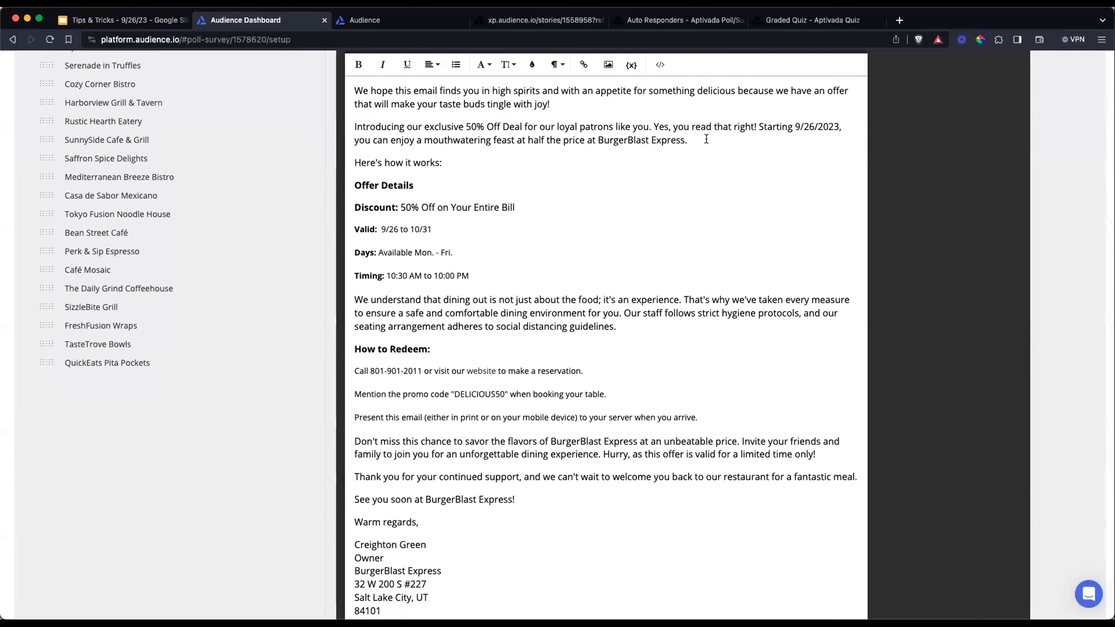
scroll(661, 156, "down", 4)
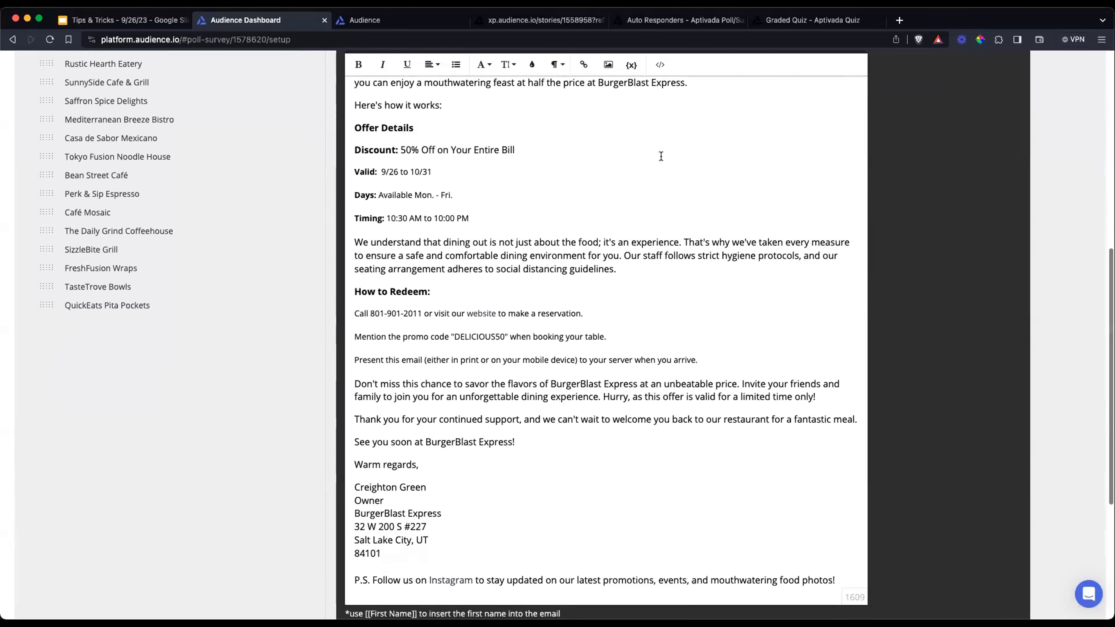
scroll(659, 158, "up", 3)
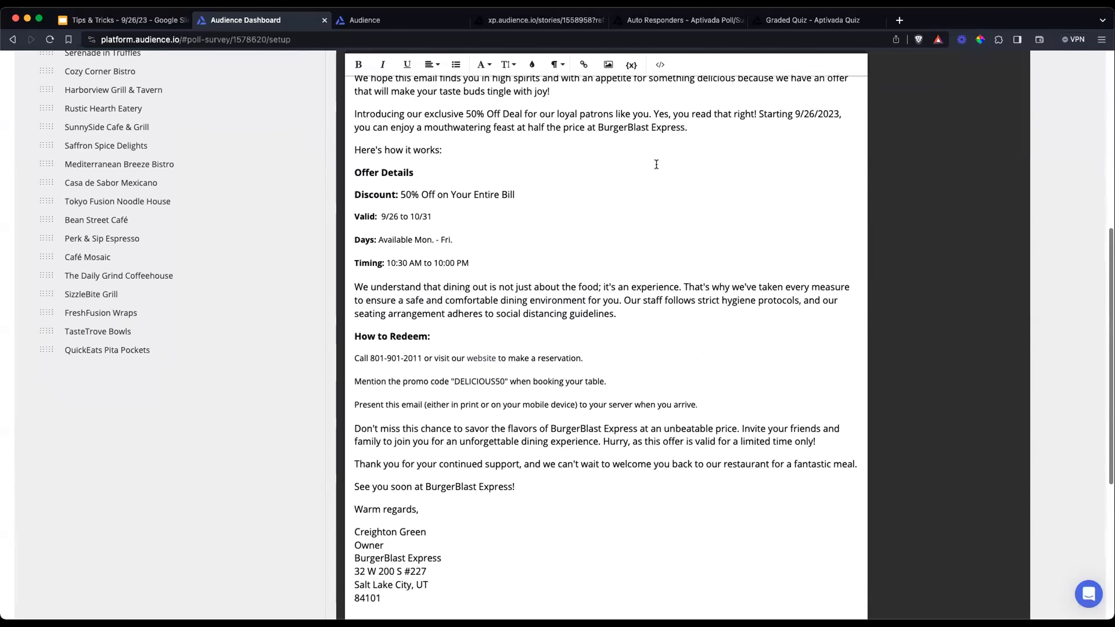
scroll(656, 163, "down", 2)
scroll(655, 163, "down", 5)
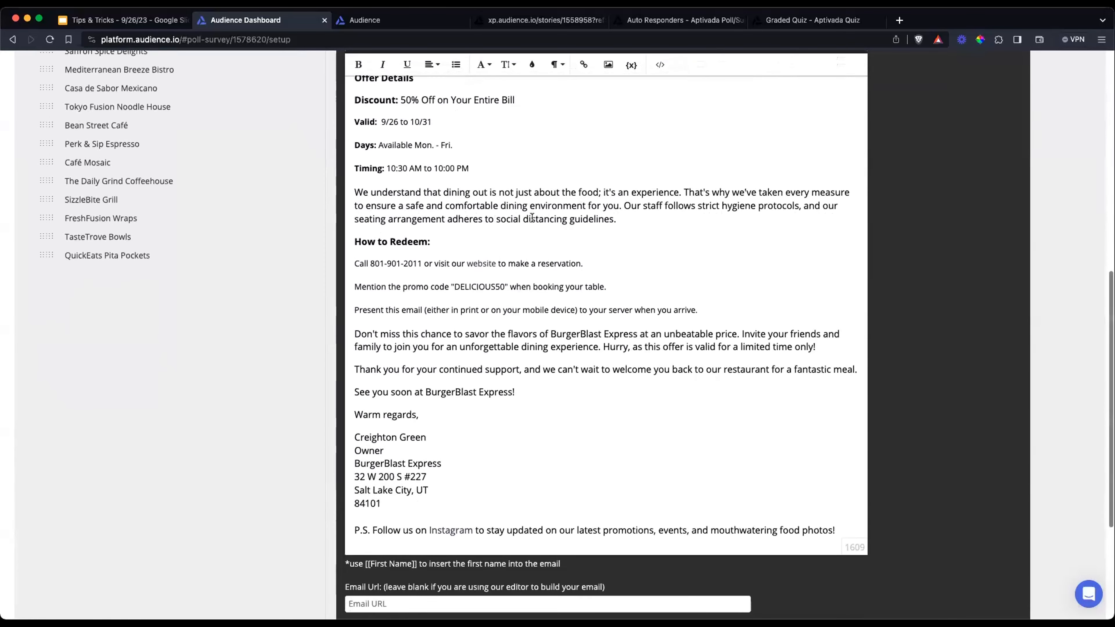
scroll(536, 235, "down", 3)
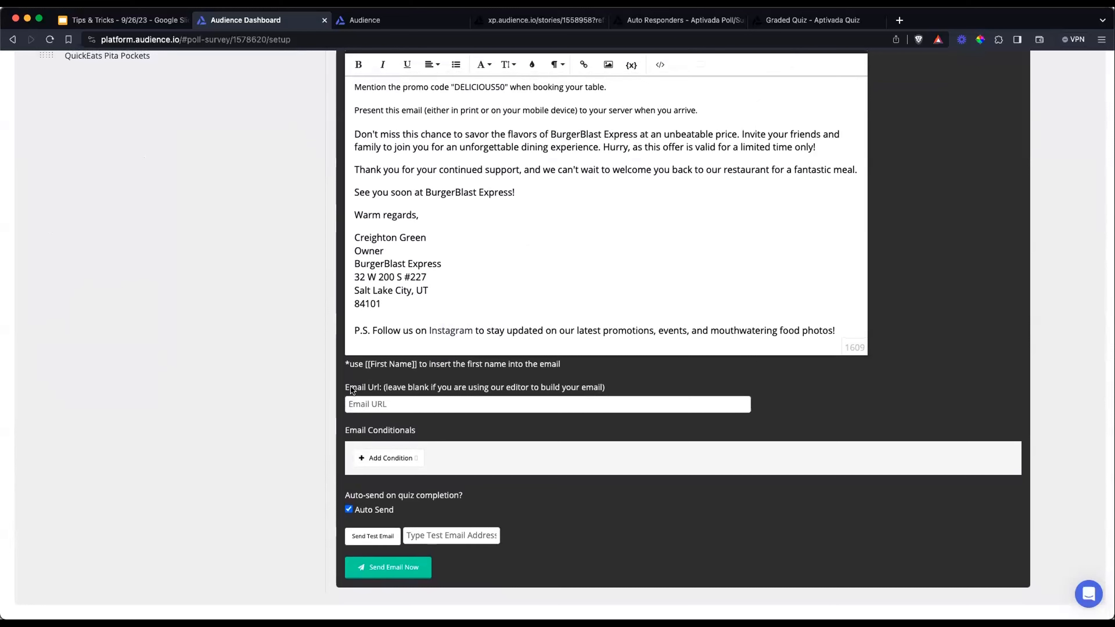
left_click(447, 403)
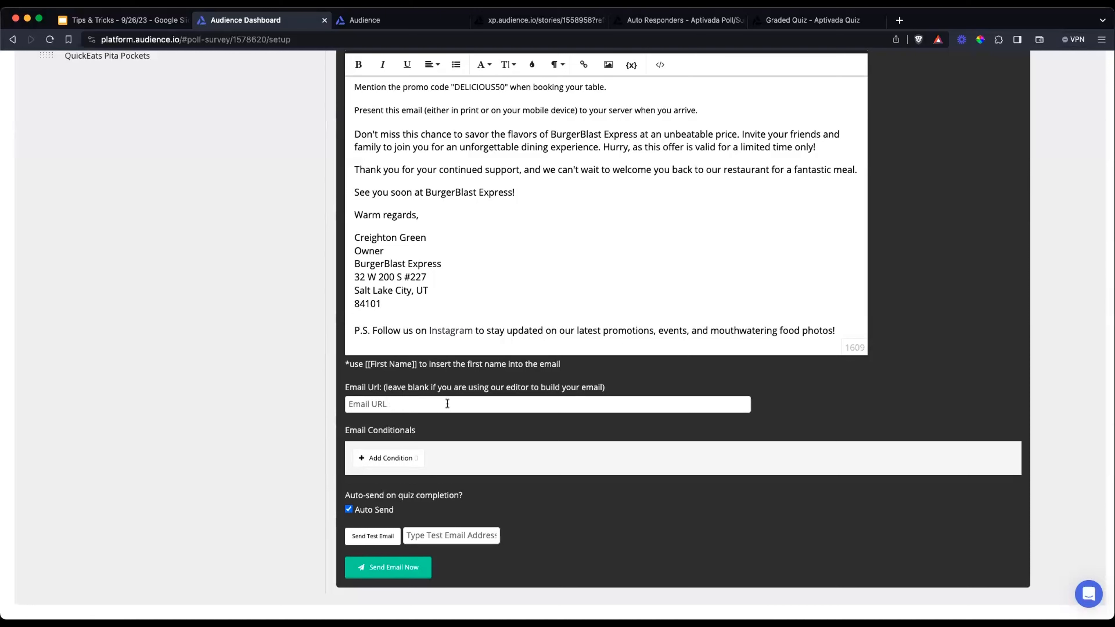
scroll(448, 403, "up", 3)
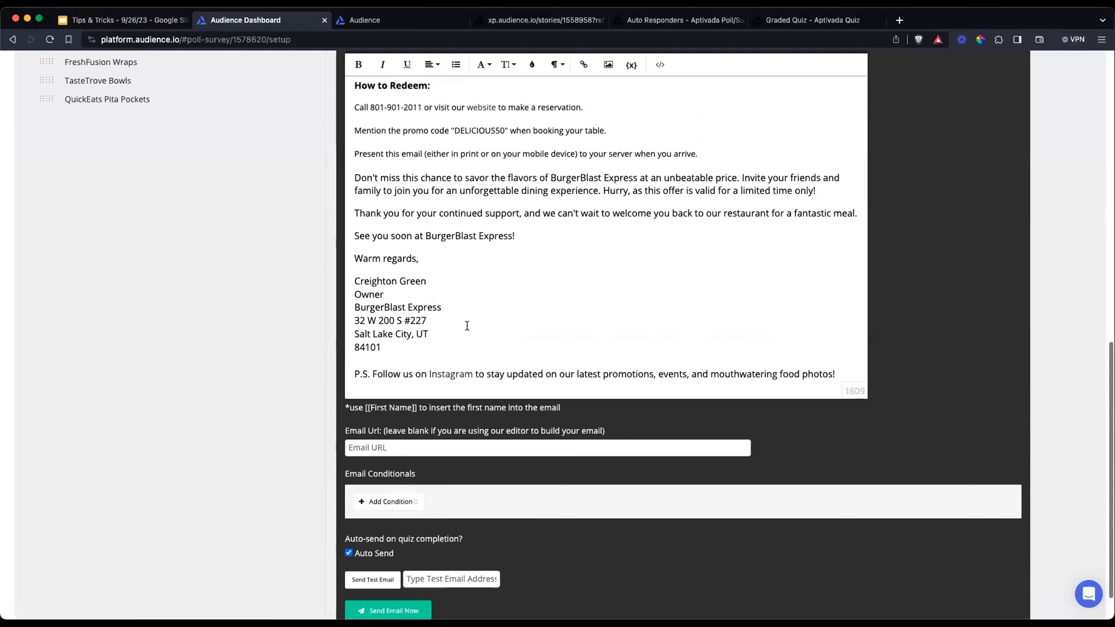
scroll(517, 170, "up", 4)
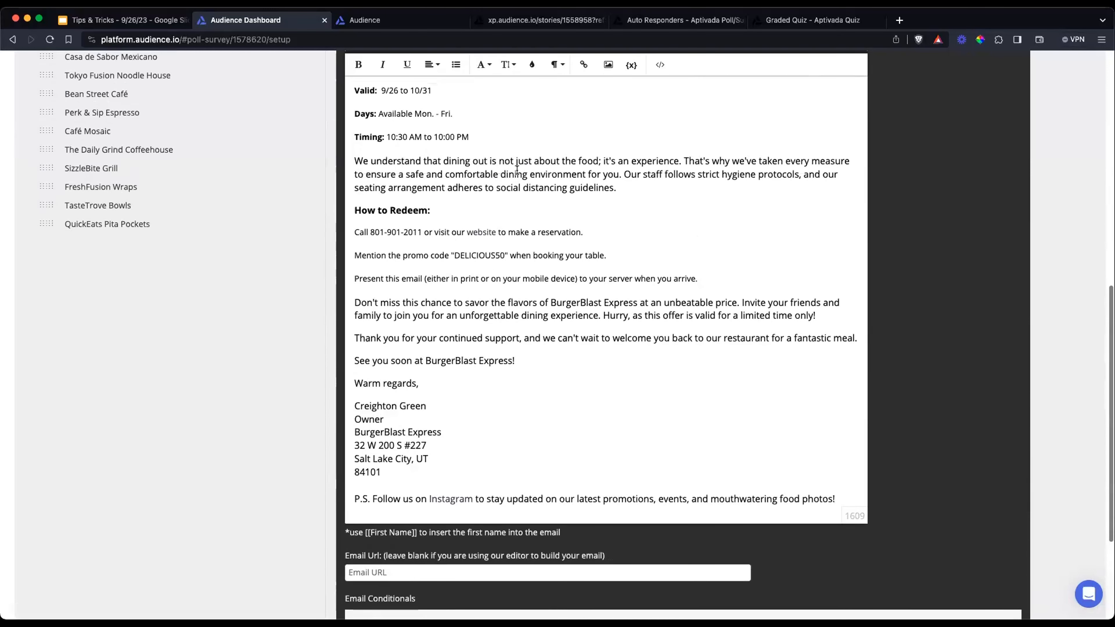
Add an email condition requiring the answer BurgerBlast Express to the question "Pick a Fast Food restaurant"
scroll(517, 170, "down", 7)
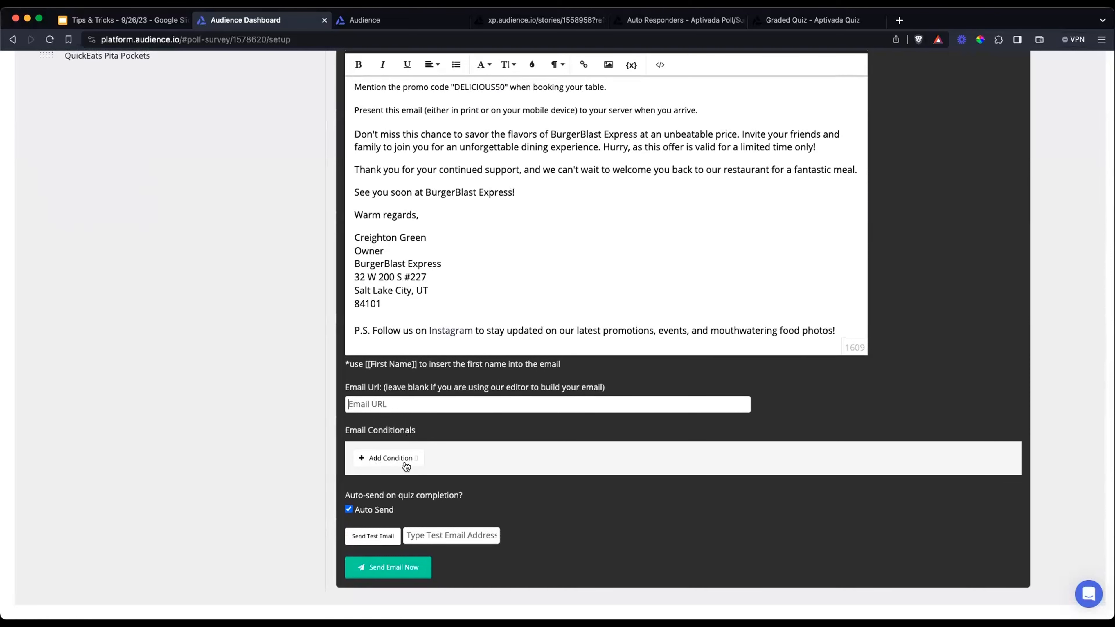
left_click(392, 459)
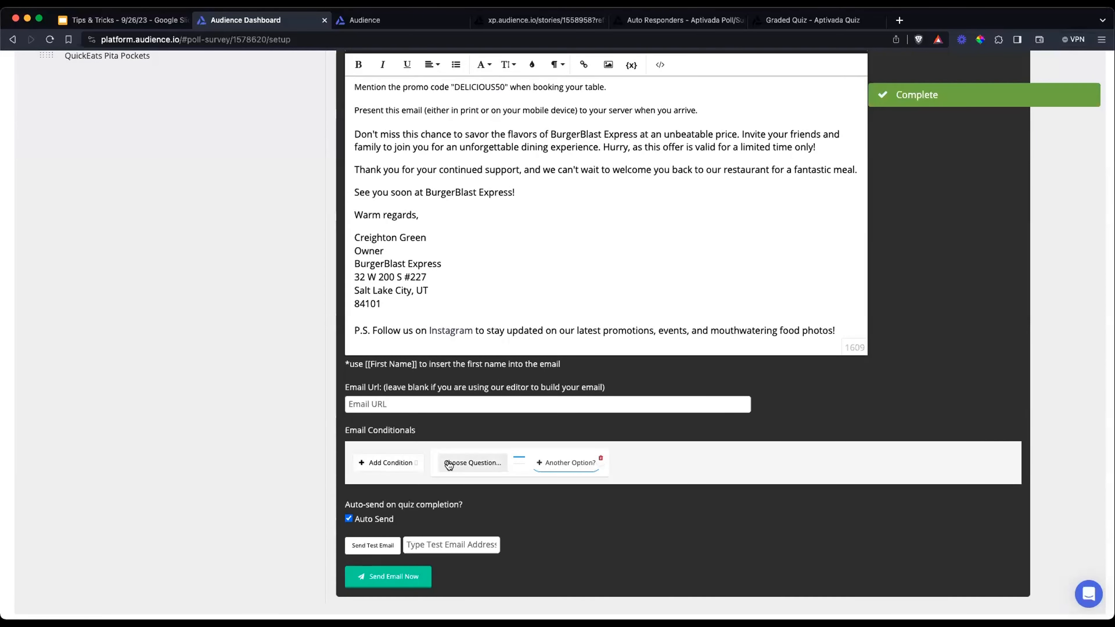
scroll(461, 466, "down", 1)
left_click(466, 458)
scroll(465, 463, "down", 5)
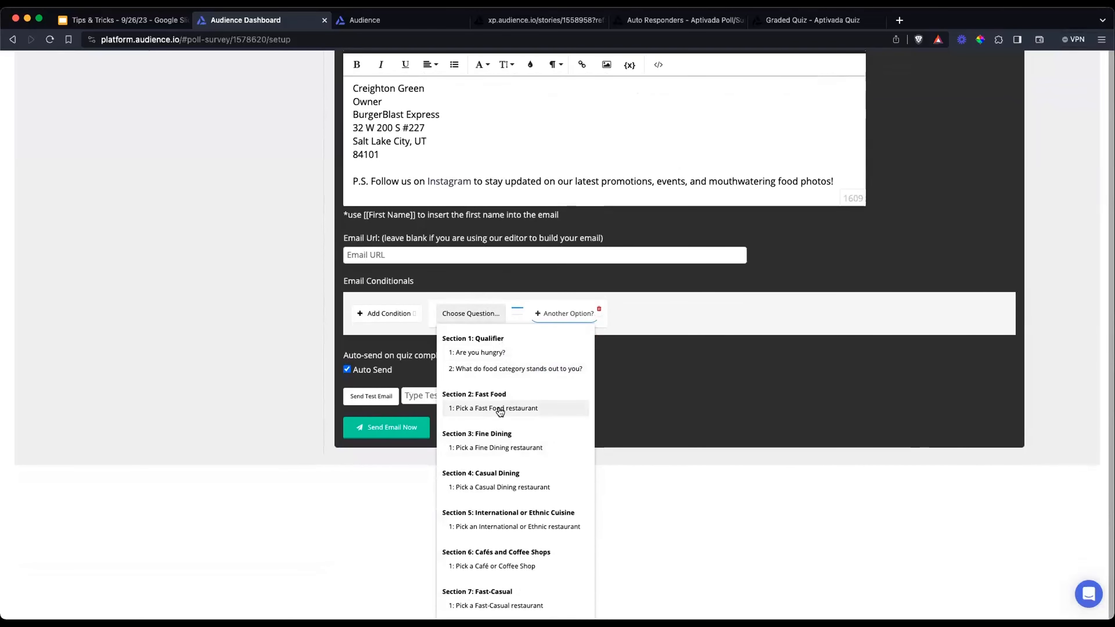
left_click(499, 408)
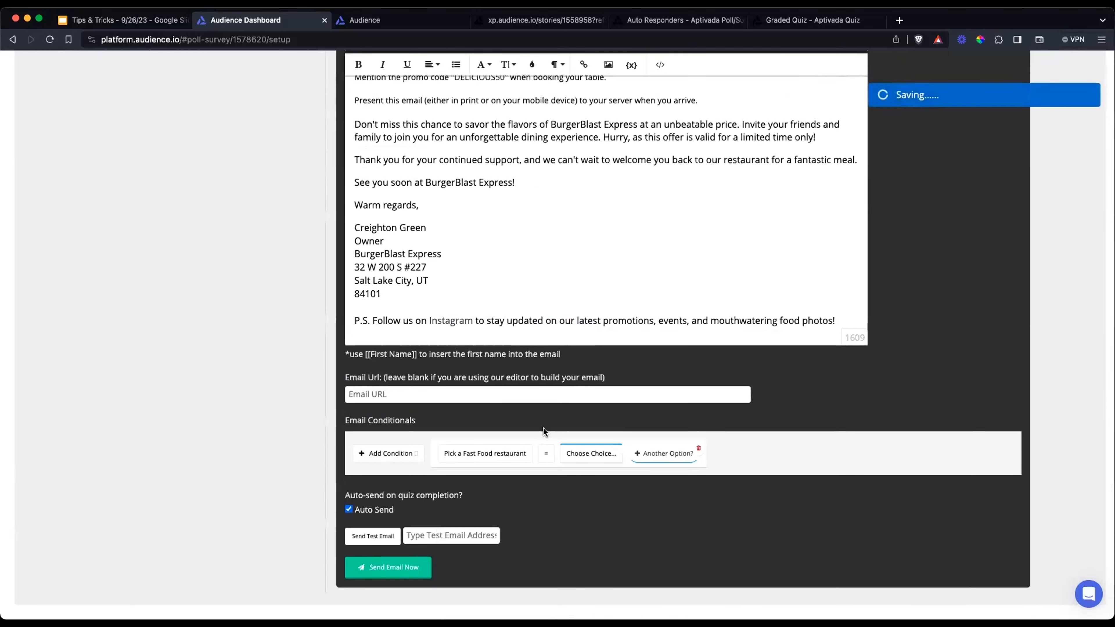
left_click(595, 453)
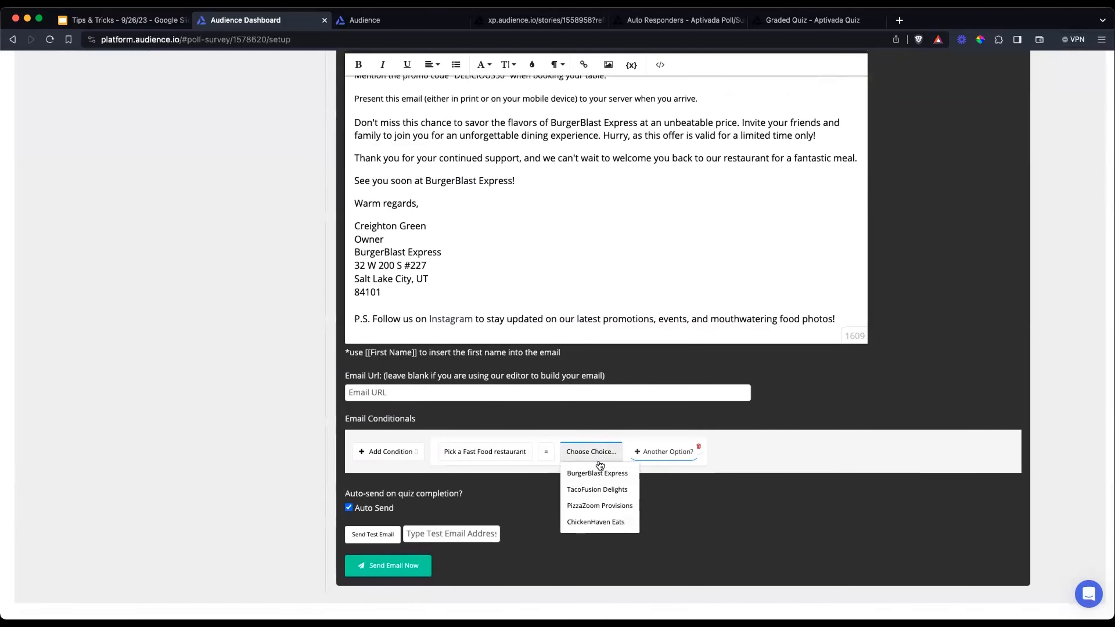
left_click(599, 474)
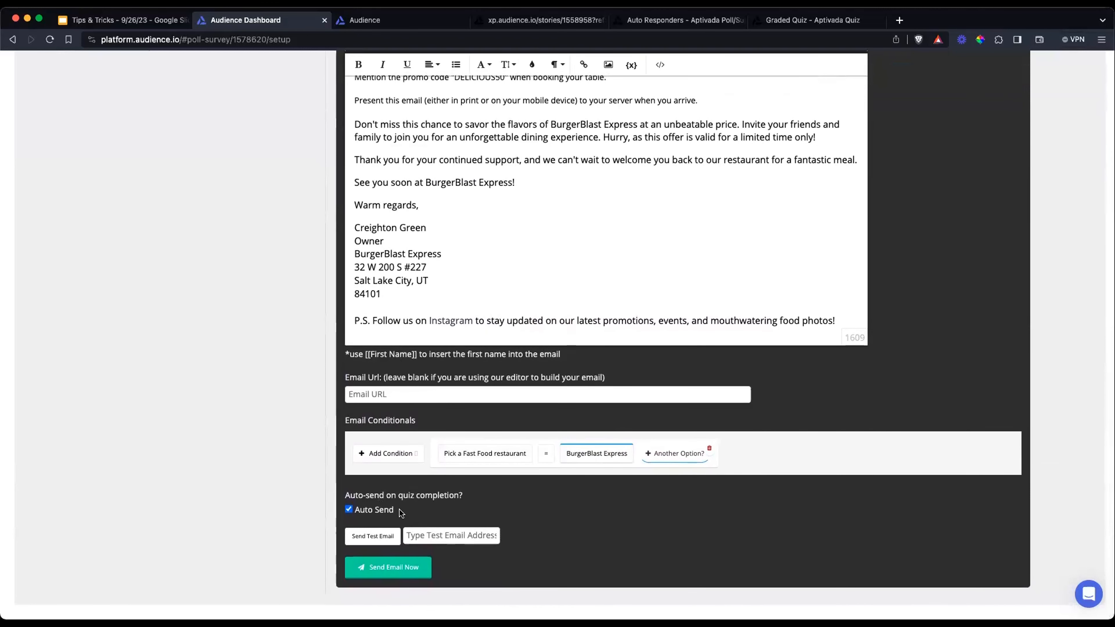
Switch the BurgerBlast Express email's Auto Send on quiz completion off and back on
left_click_drag(398, 510, 363, 501)
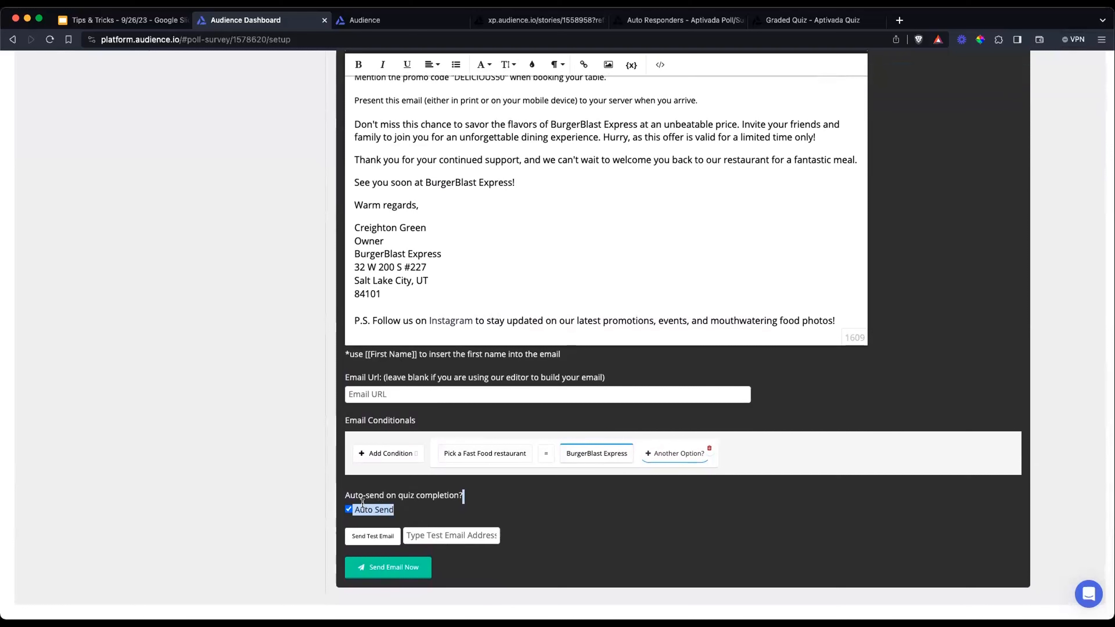
left_click(411, 511)
left_click(349, 510)
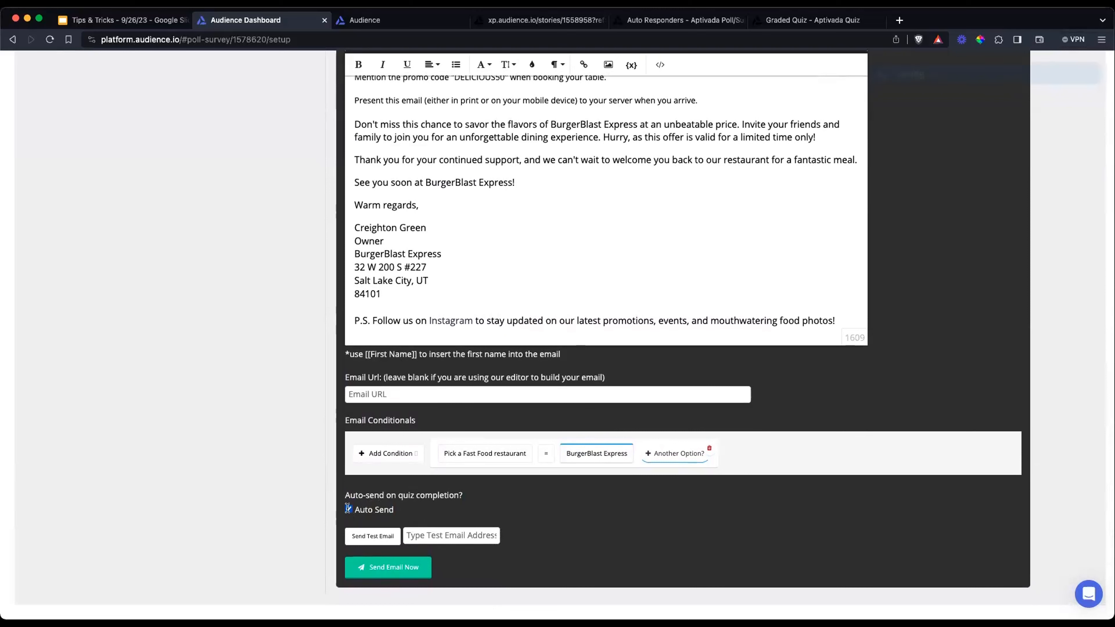
left_click(349, 510)
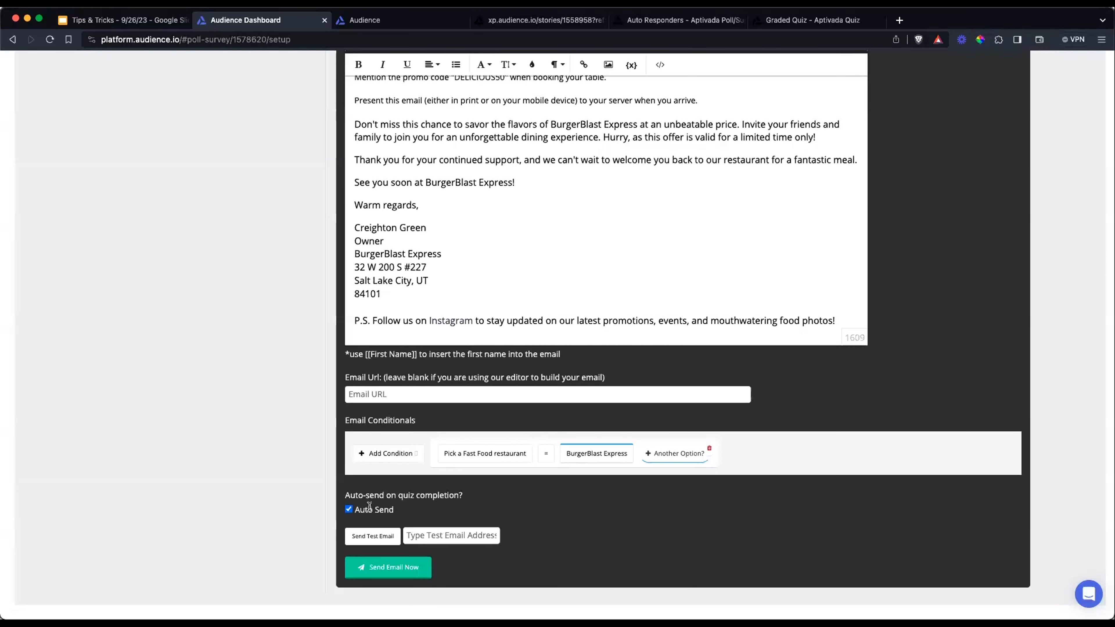
scroll(391, 510, "up", 1)
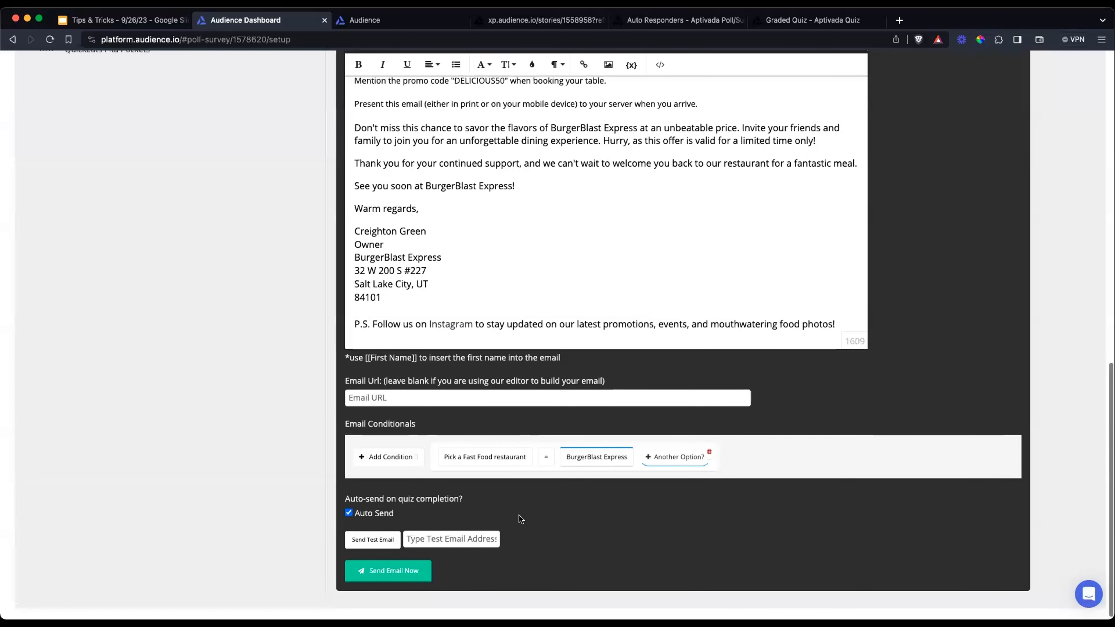
scroll(523, 514, "down", 1)
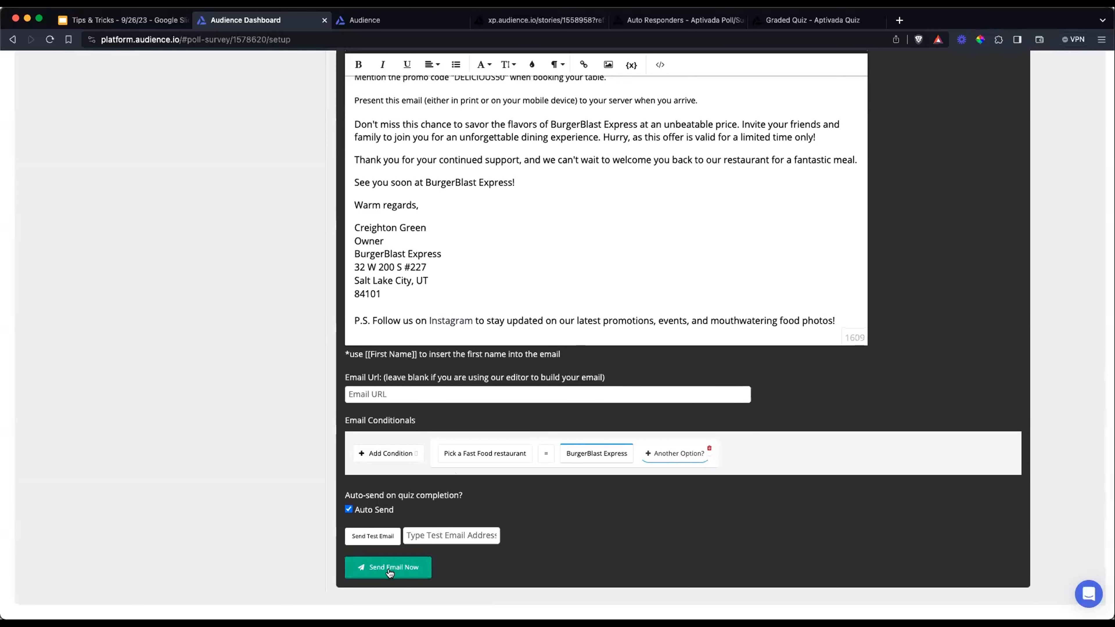
left_click(348, 509)
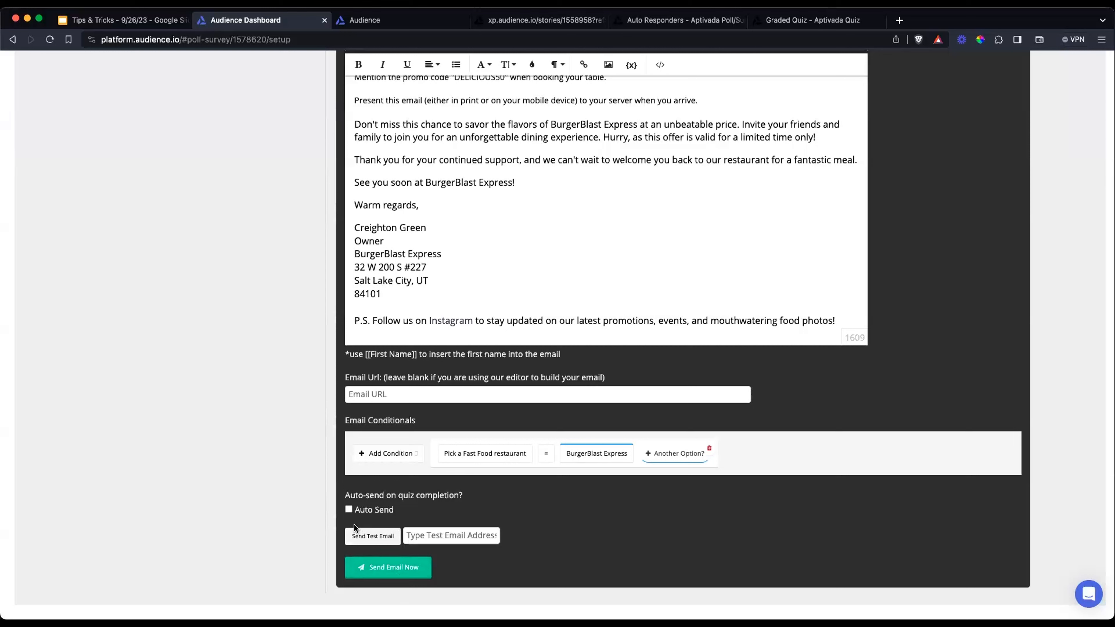
left_click(348, 509)
View the TacoFusion Delights, PizzaZoom Provisions and ChickenHaven Eats responder emails in turn, comparing their subjects and messages
scroll(388, 341, "up", 10)
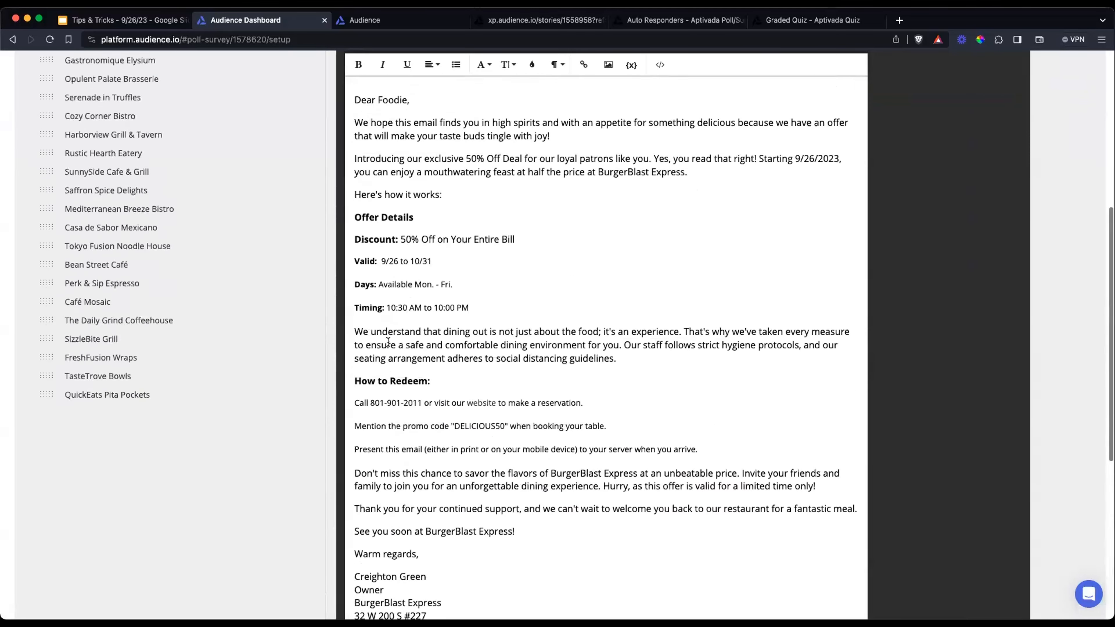
left_click(108, 151)
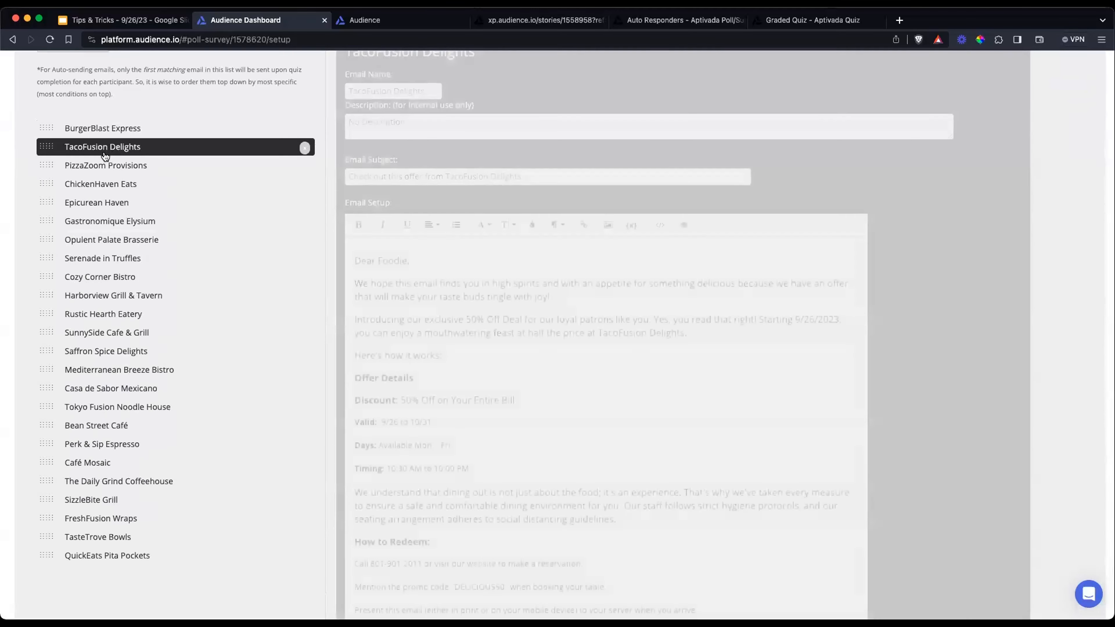
left_click(106, 166)
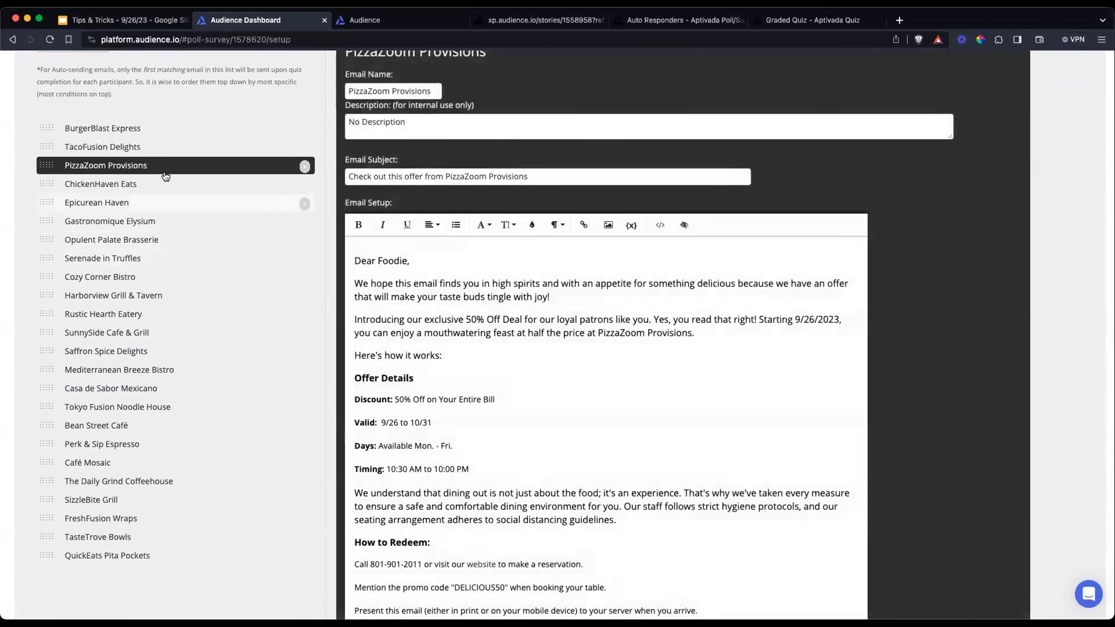
left_click(162, 185)
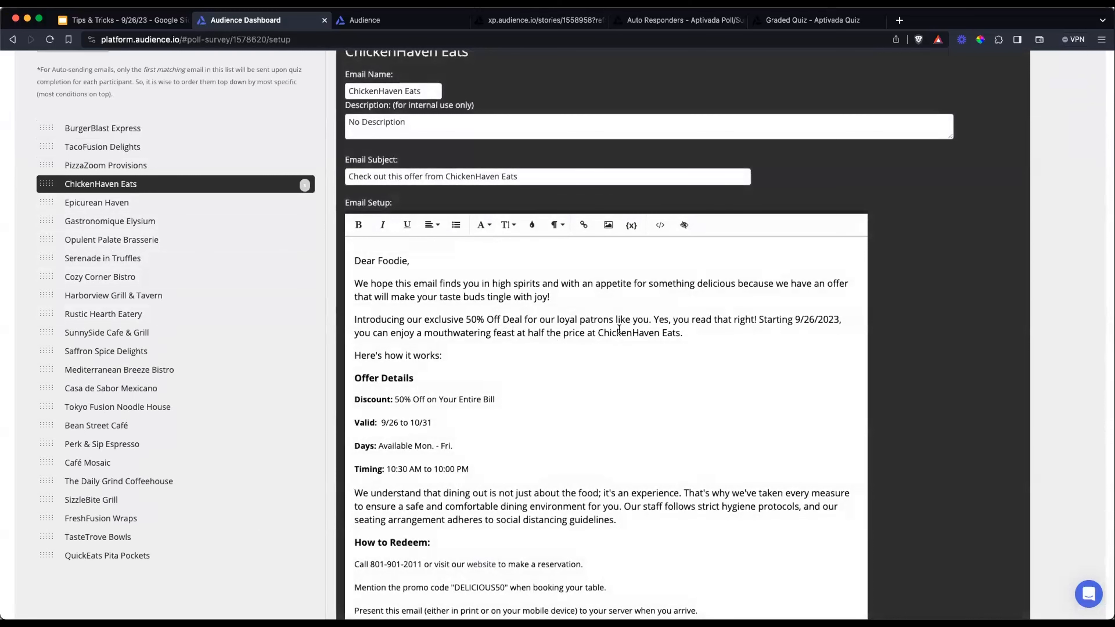
scroll(777, 370, "up", 3)
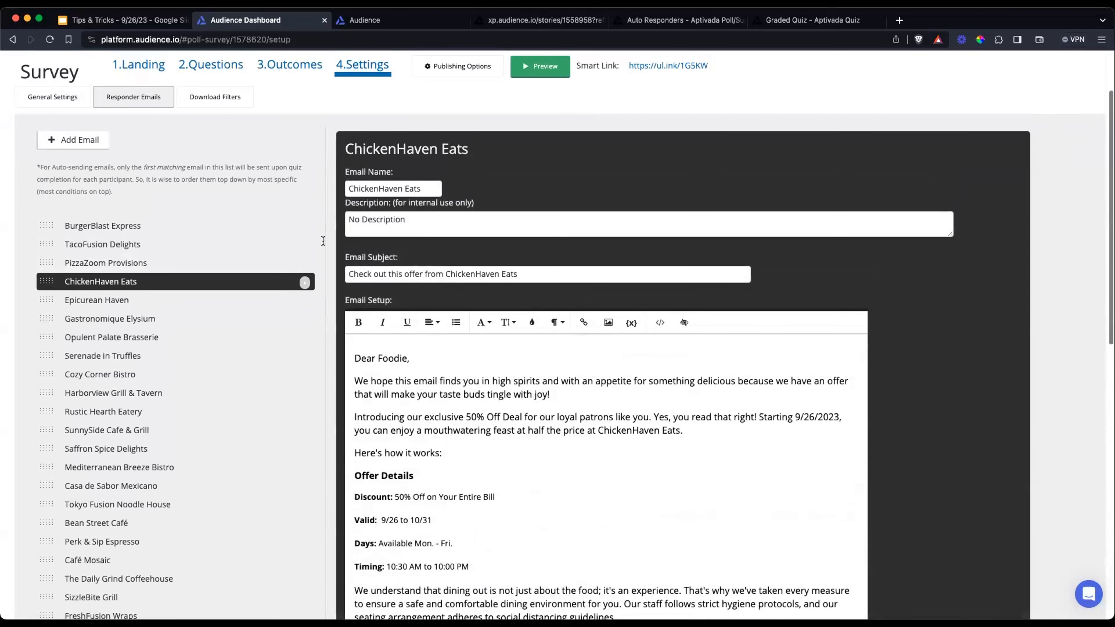
Reopen the BurgerBlast Express responder email and look over its heading, name and subject
left_click(130, 233)
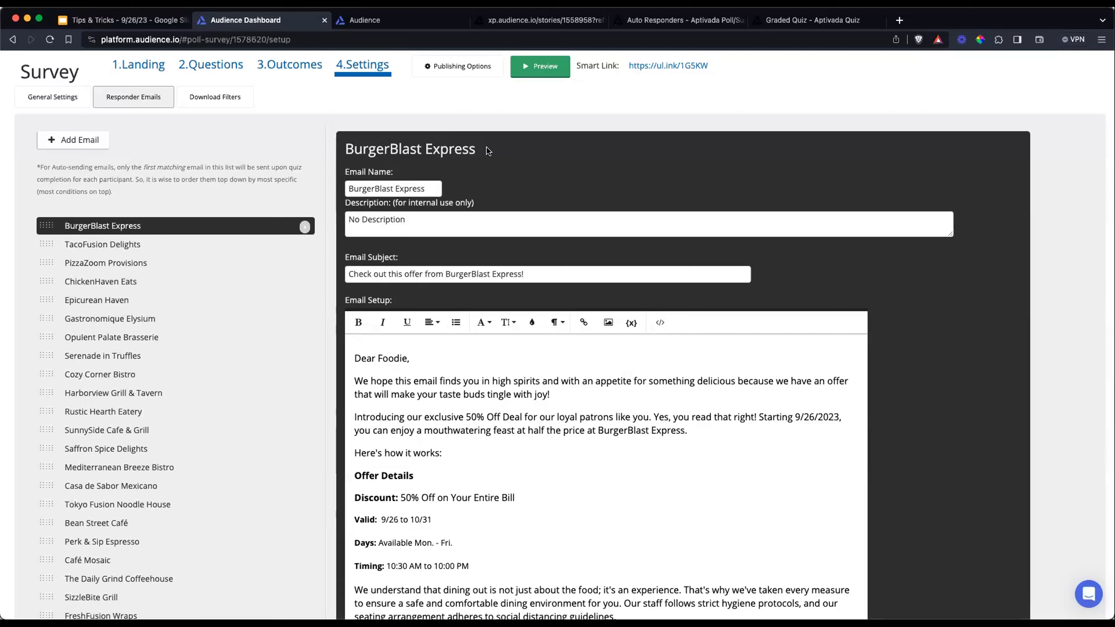
left_click_drag(475, 149, 446, 148)
left_click(347, 150)
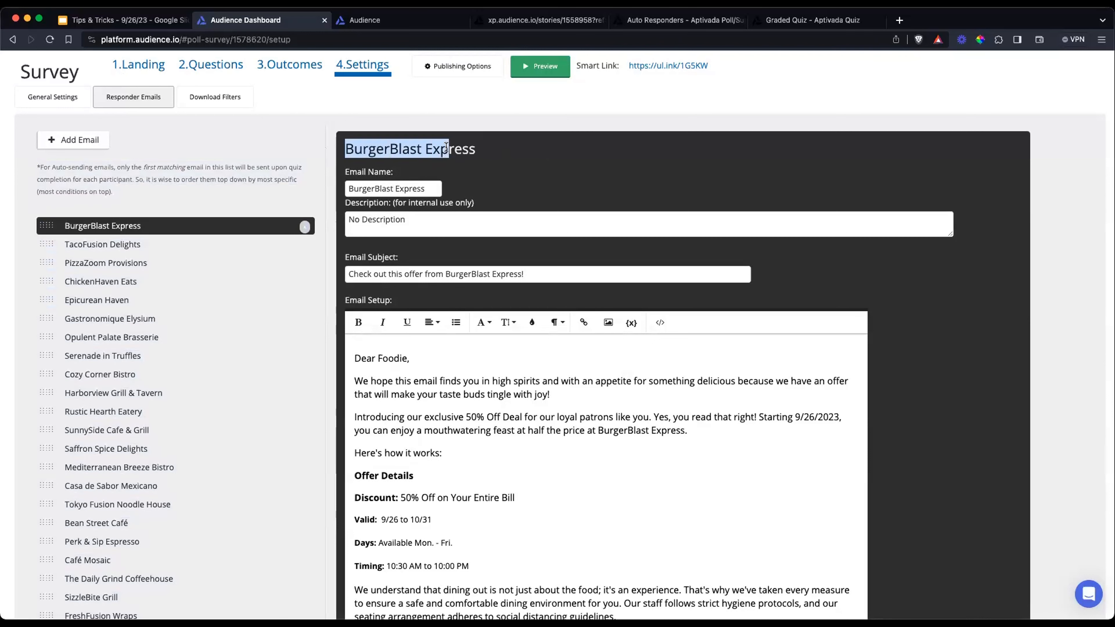
left_click(494, 159)
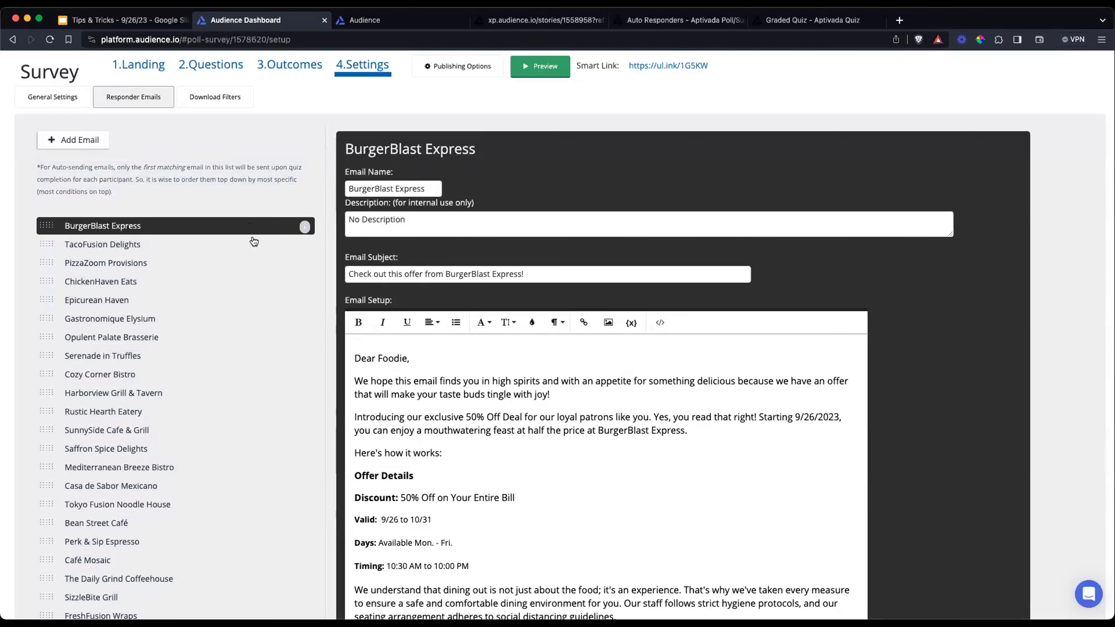
scroll(505, 228, "up", 3)
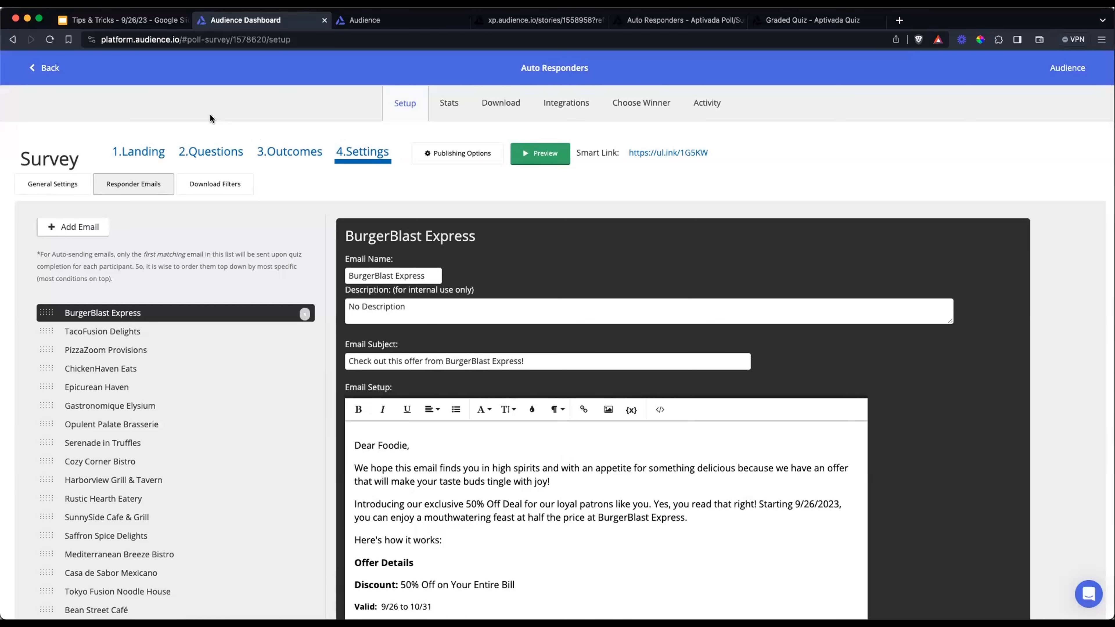
Add a new download filter to the survey and open its settings
left_click(238, 188)
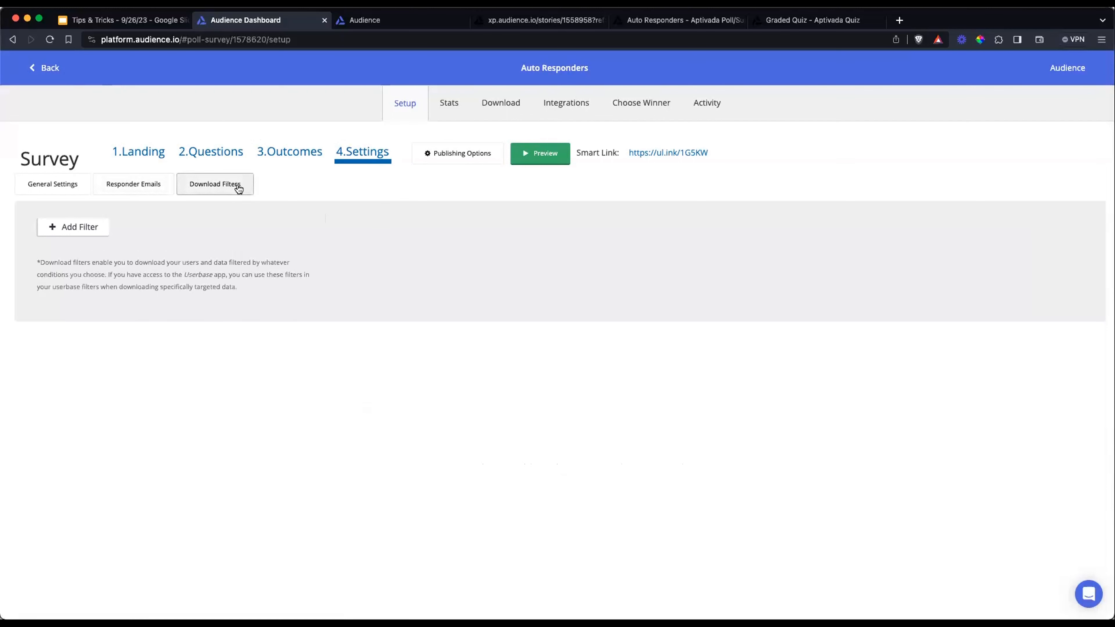
left_click(58, 226)
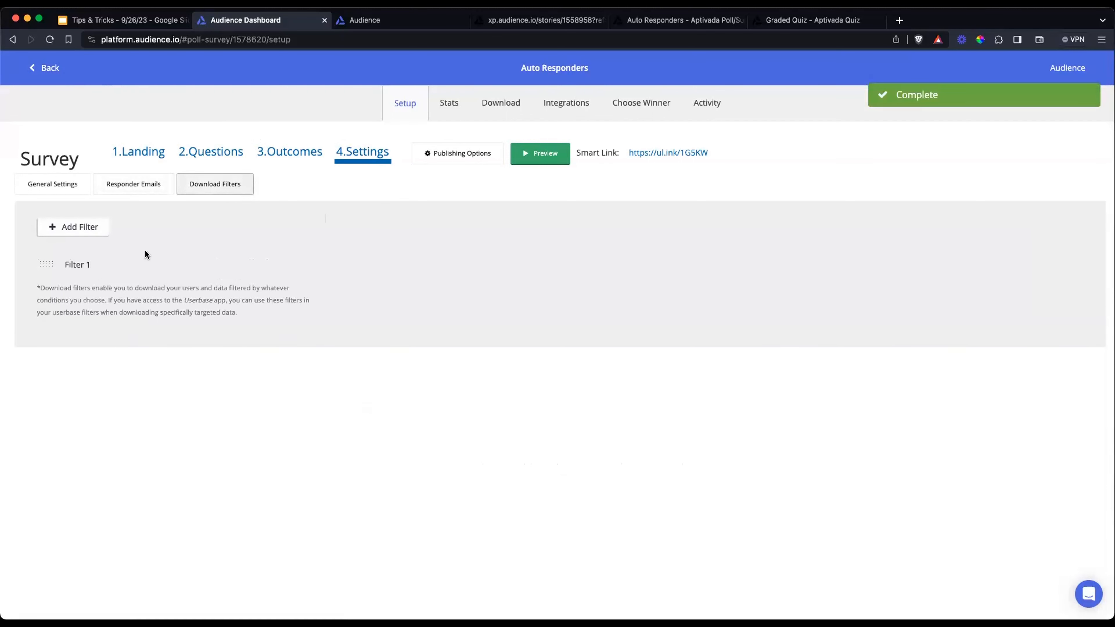
left_click(87, 265)
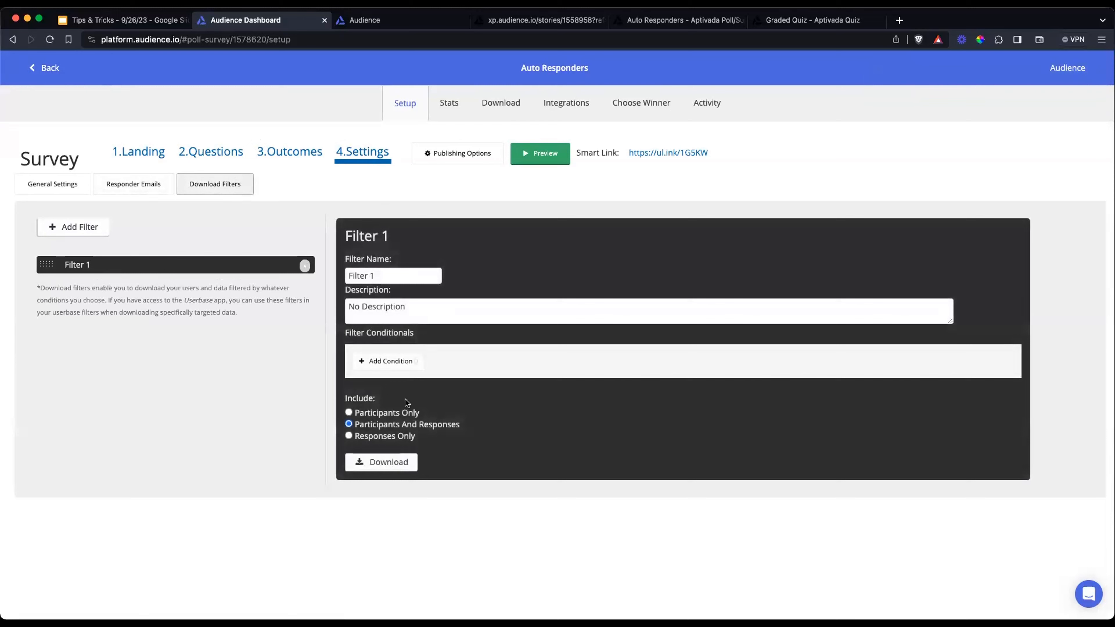
Add a condition to the download filter requiring the answer No to the question "Are you hungry?"
left_click(404, 362)
left_click(469, 366)
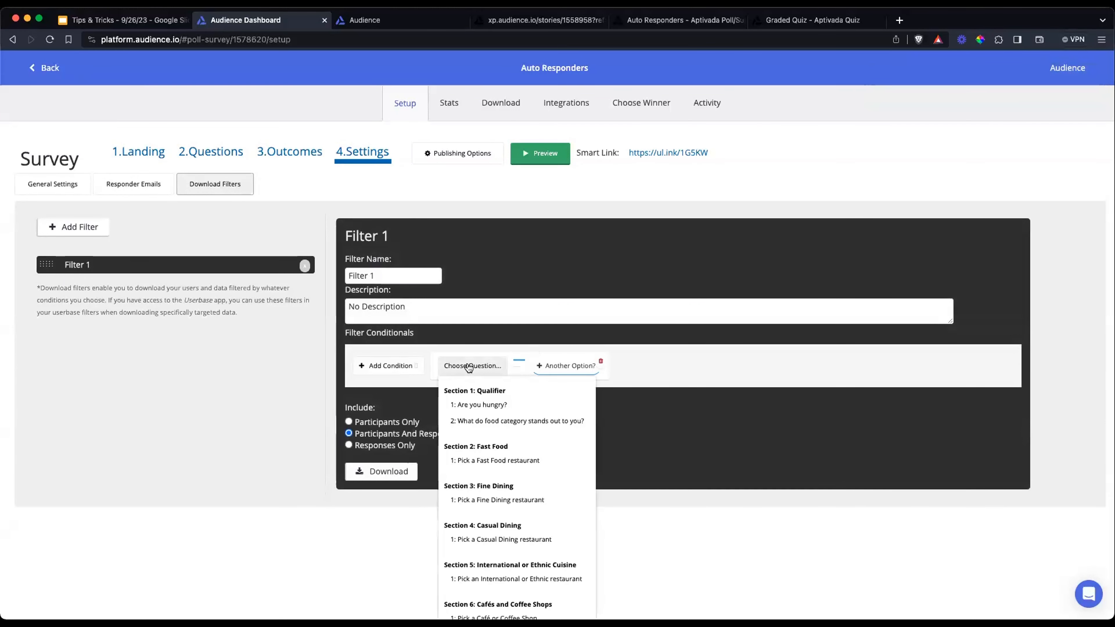
scroll(483, 369, "down", 4)
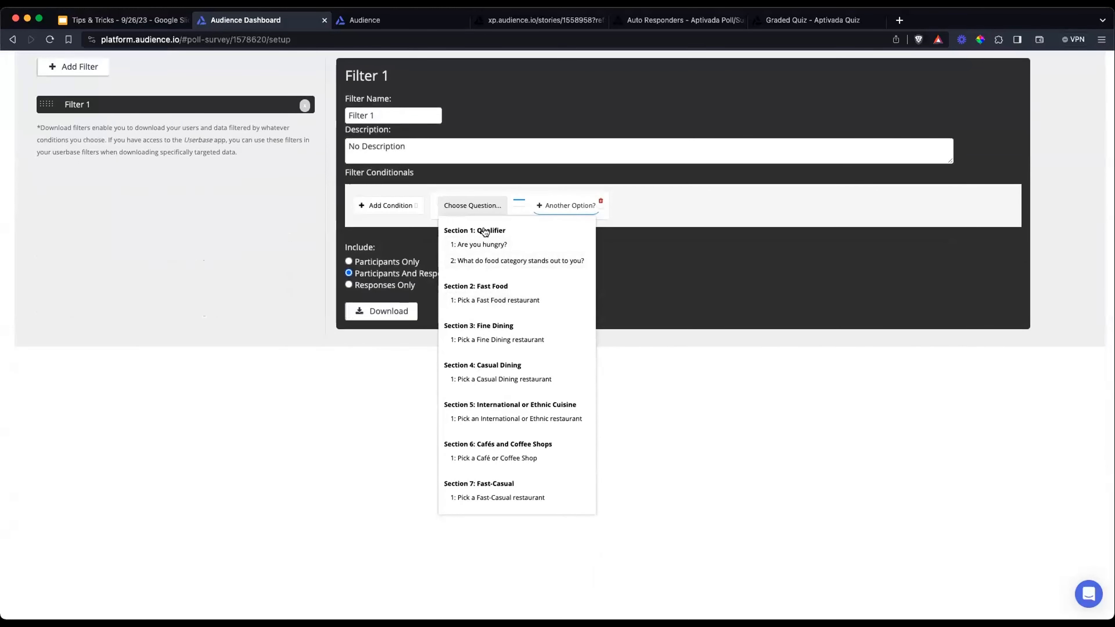
left_click(480, 244)
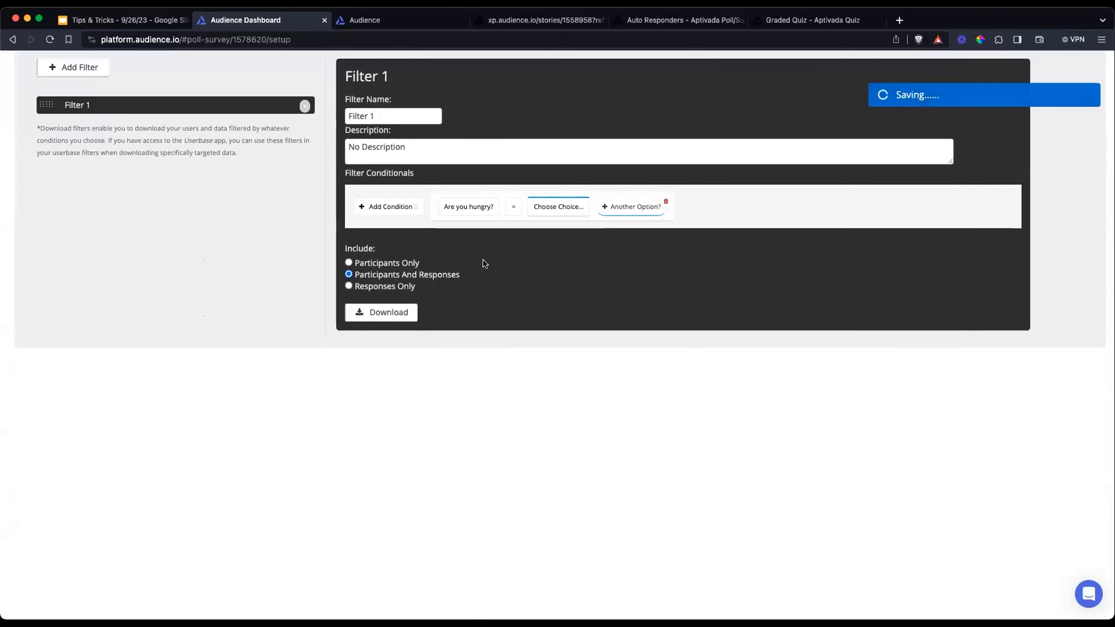
scroll(485, 263, "up", 2)
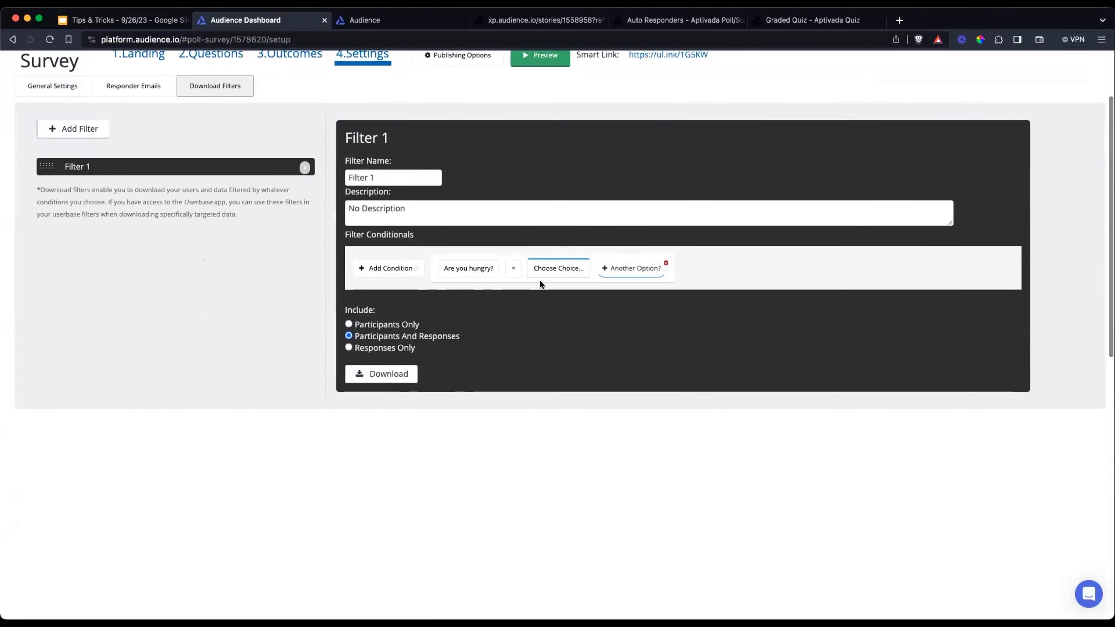
scroll(543, 281, "up", 1)
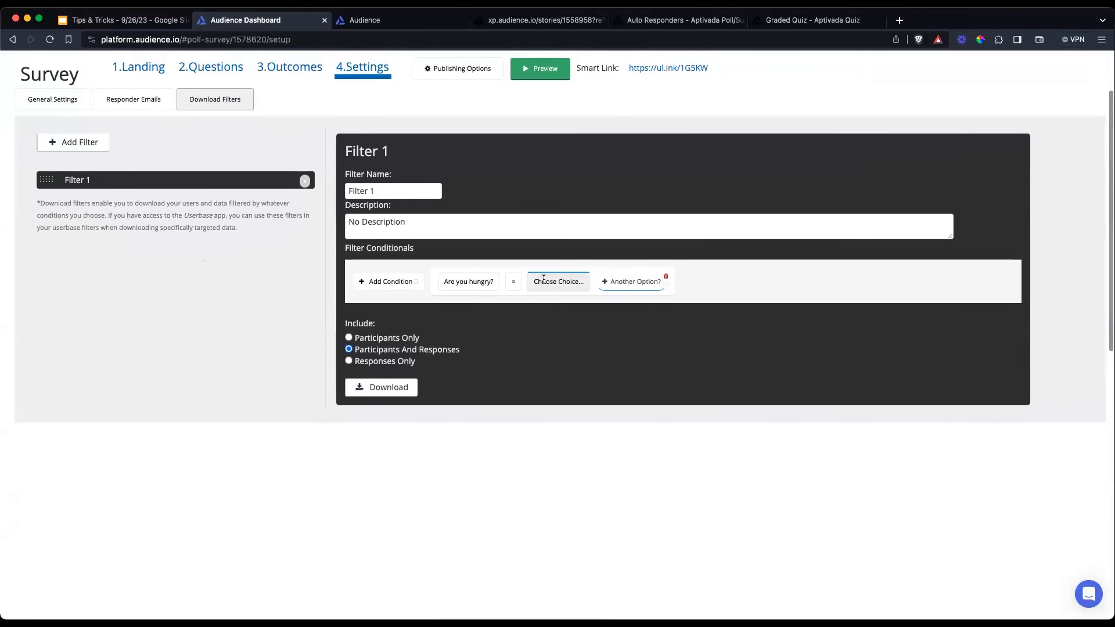
left_click(543, 279)
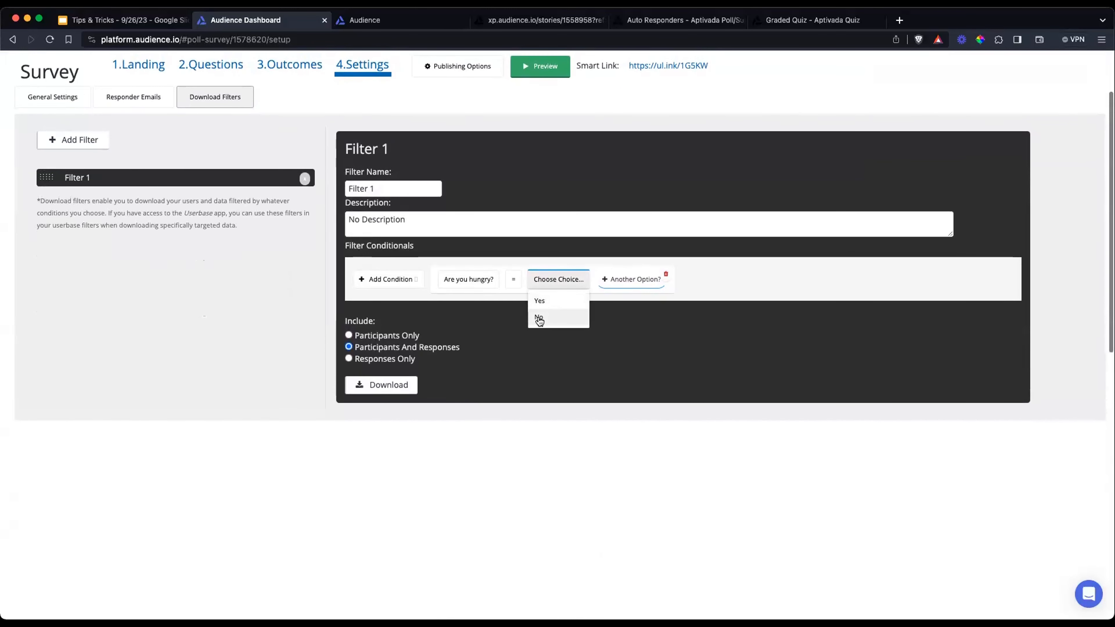
left_click(539, 319)
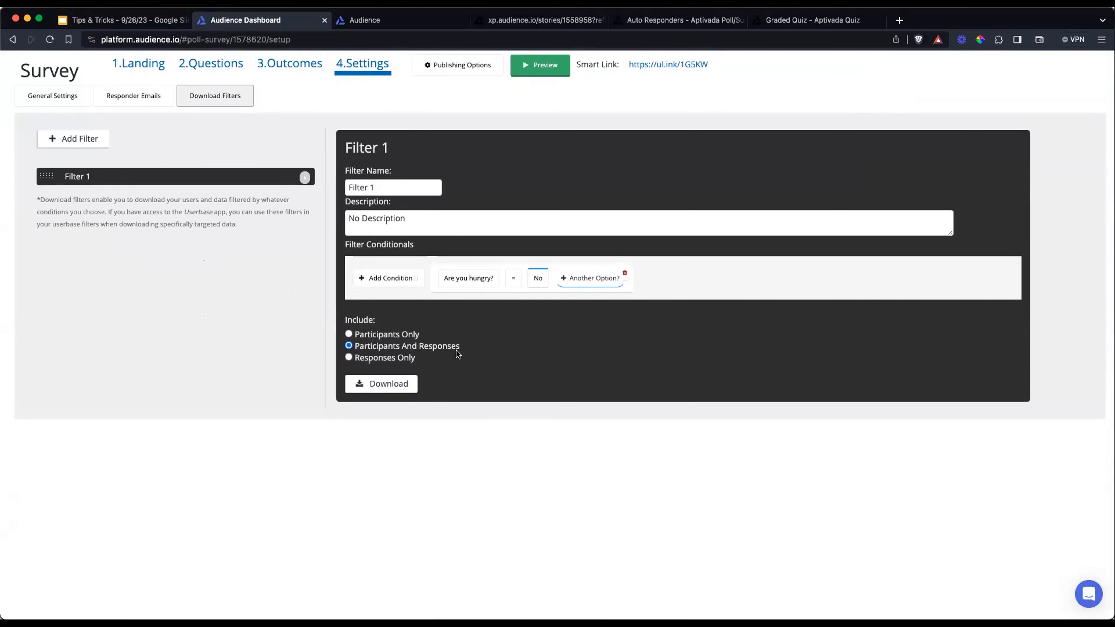
Return to the survey's responder emails and view the BurgerBlast Express email
scroll(373, 291, "up", 3)
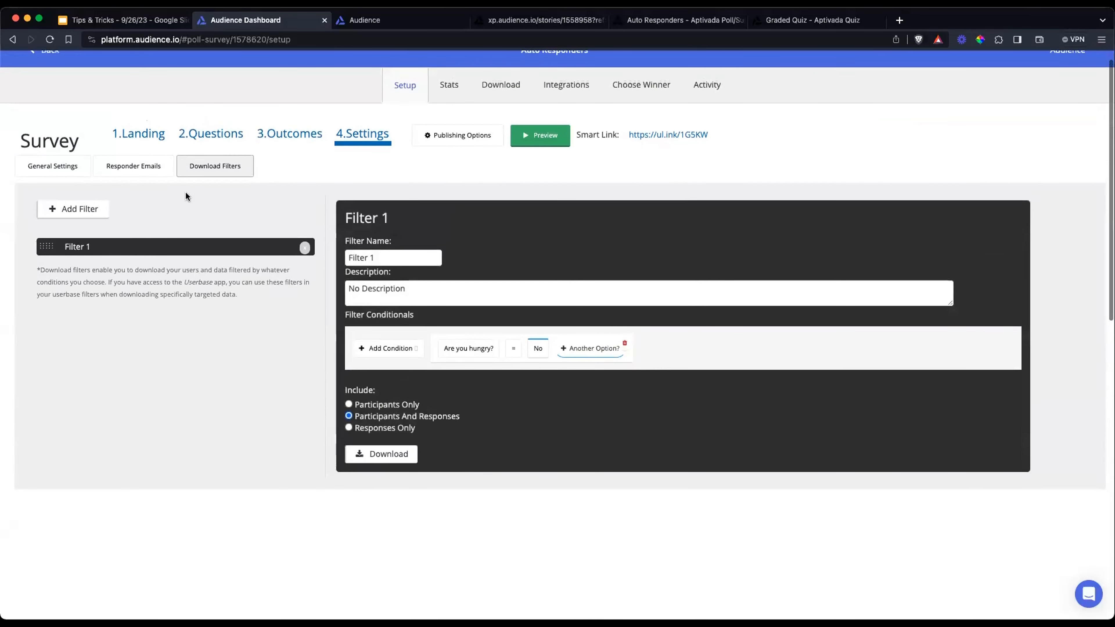
left_click(126, 161)
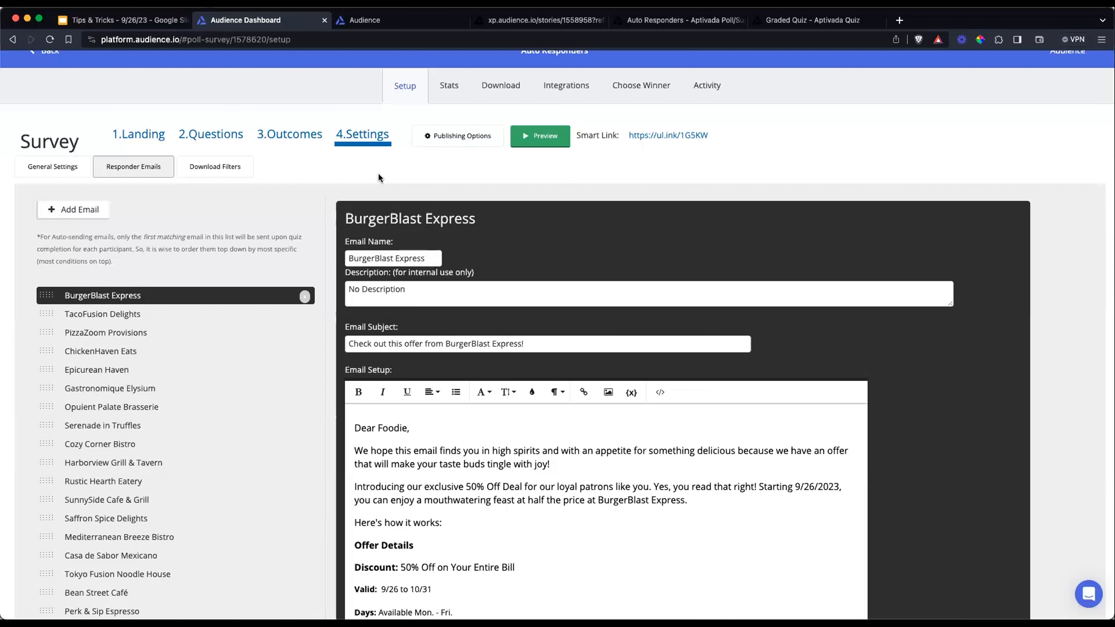
scroll(73, 68, "up", 1)
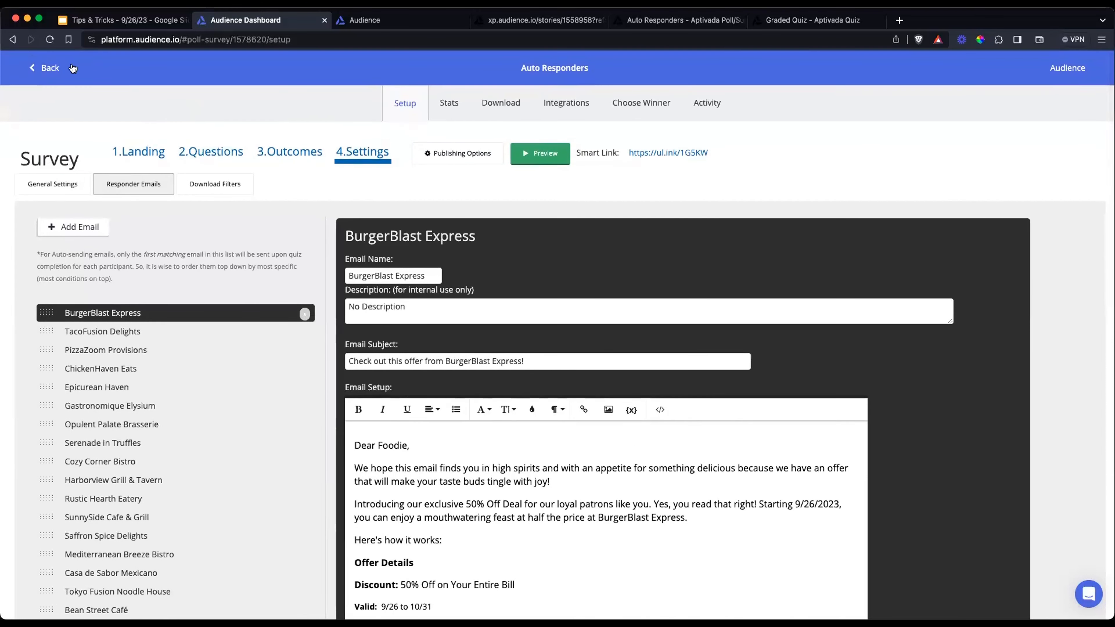
Leave the survey and open the responder email settings of the Graded Quiz campaign
left_click(53, 68)
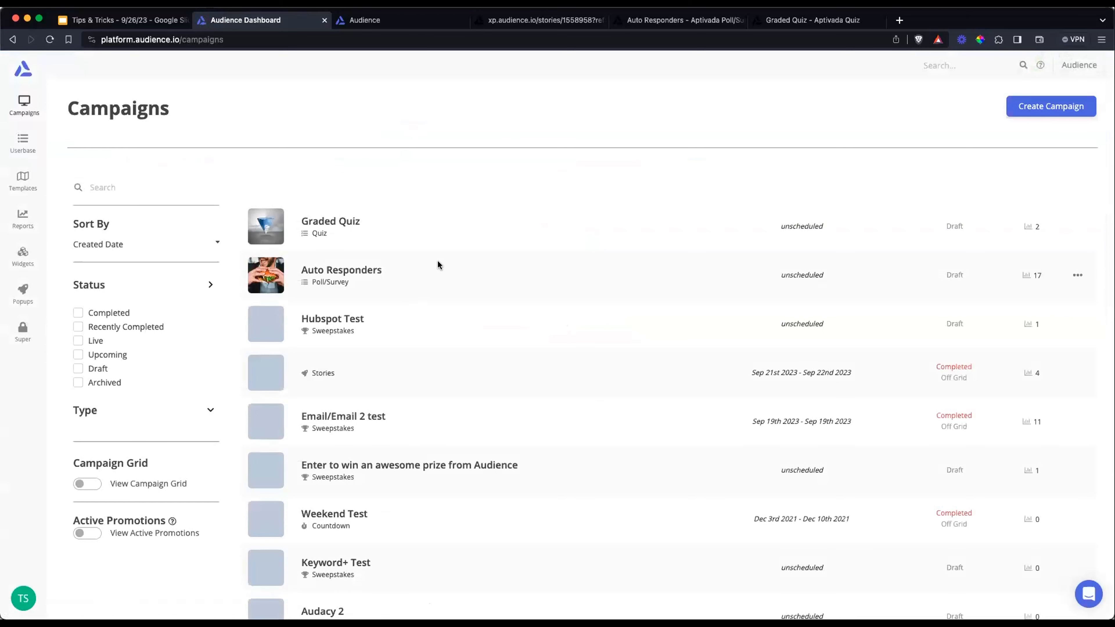
left_click(336, 221)
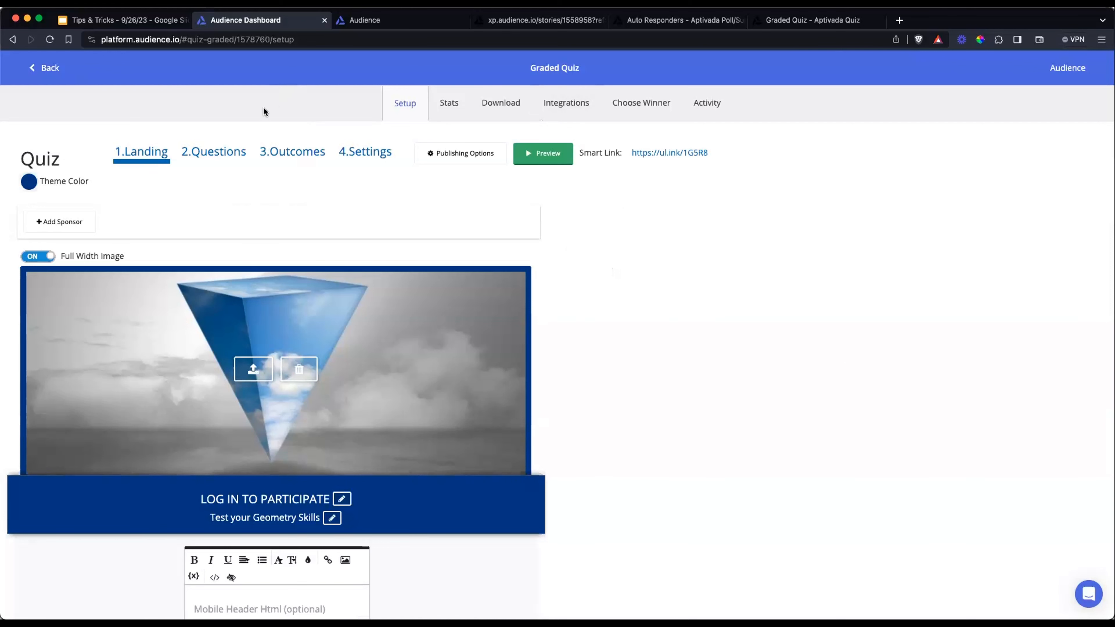
left_click(366, 156)
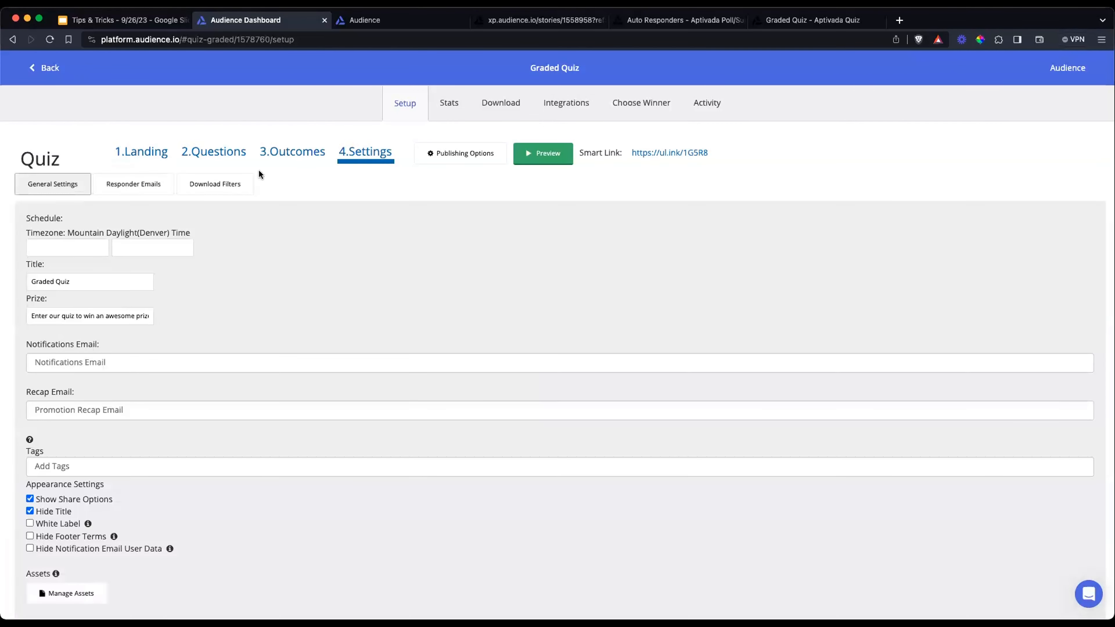
left_click(163, 185)
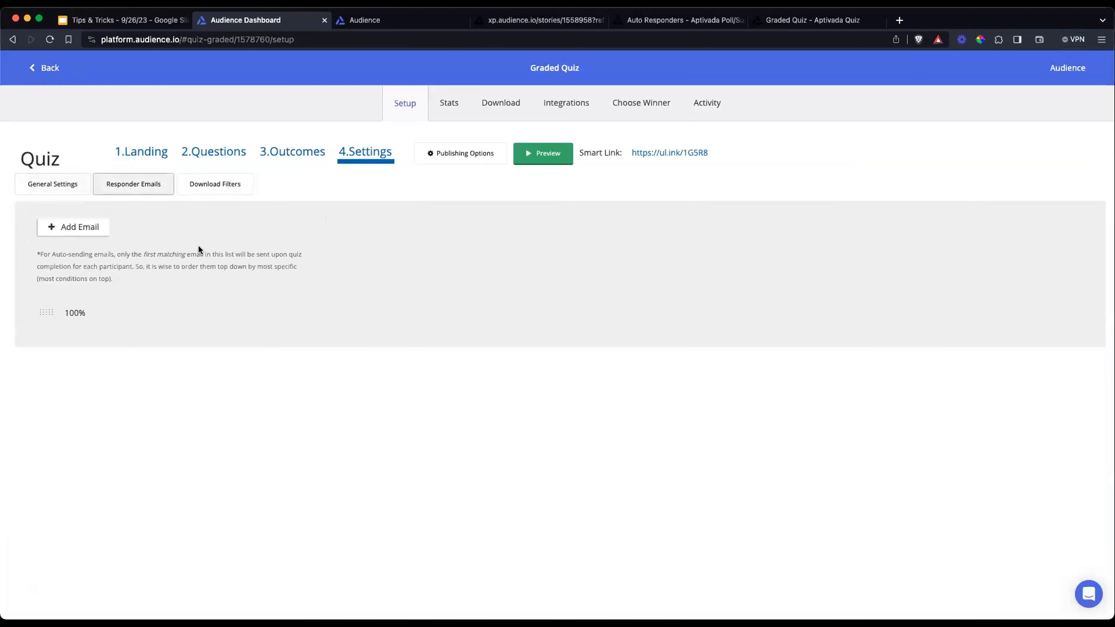
Open the 100% responder email and examine its subject, message, answer conditions and auto-send setting
scroll(199, 249, "down", 2)
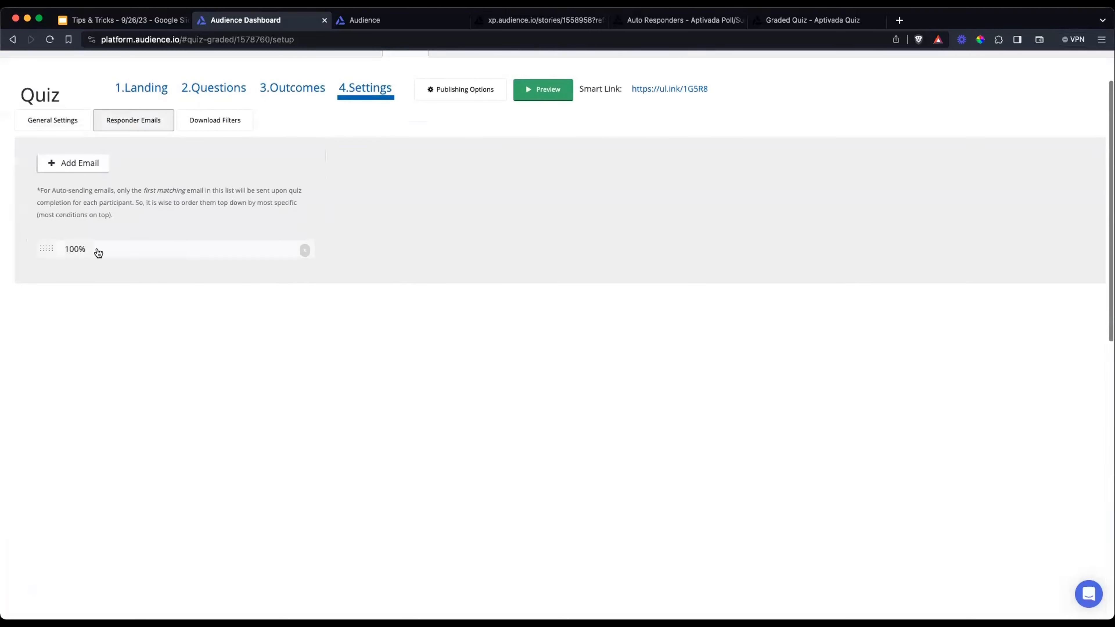
left_click(113, 254)
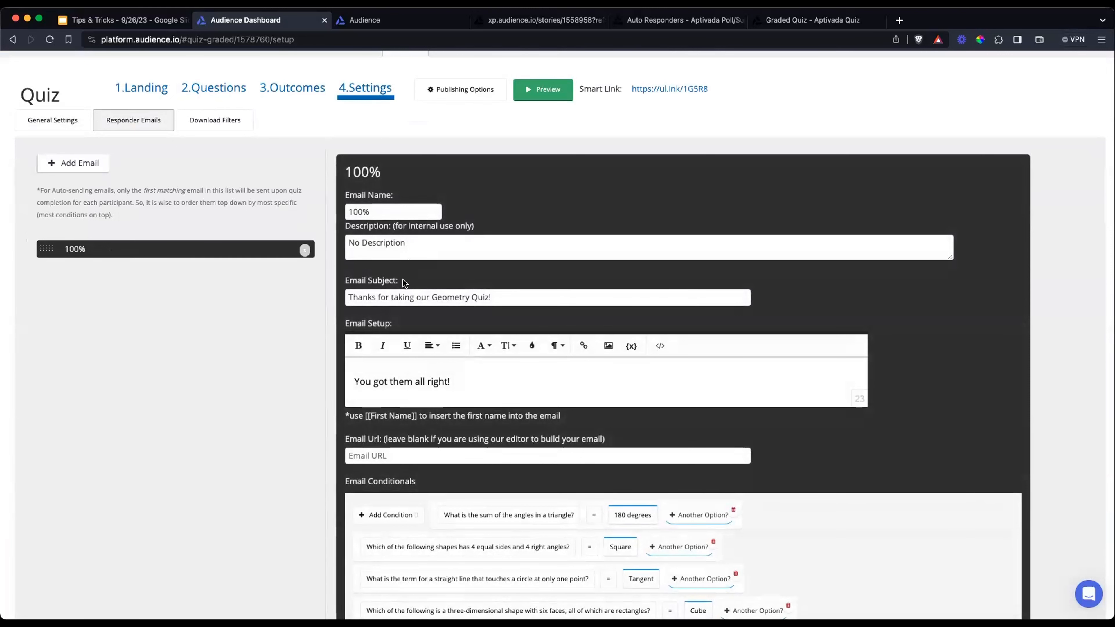
scroll(403, 284, "down", 1)
scroll(403, 285, "down", 1)
scroll(400, 285, "up", 2)
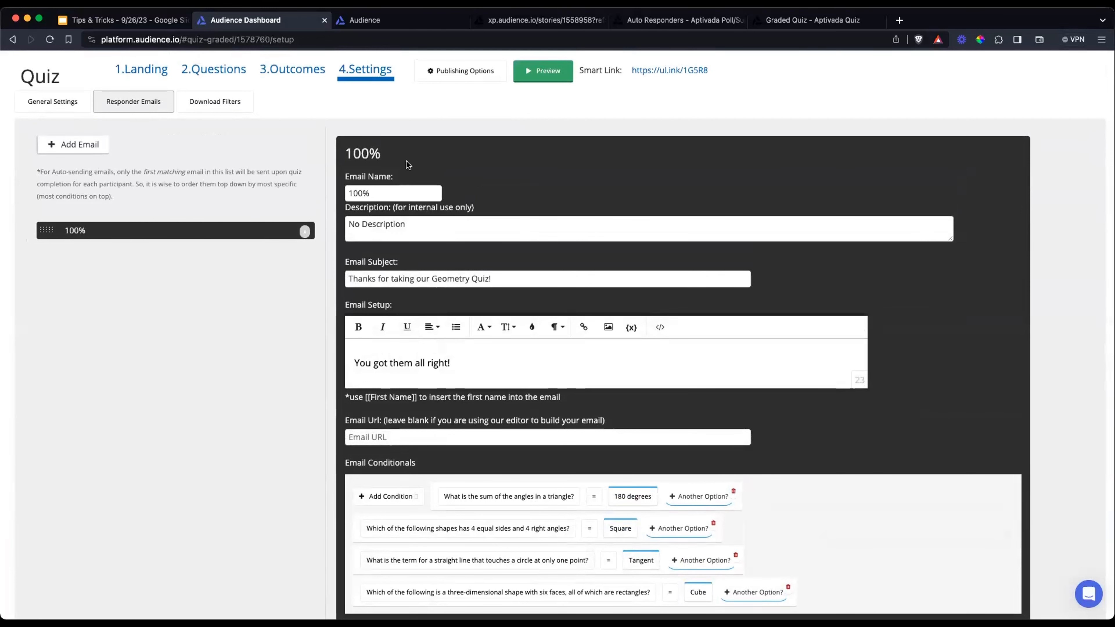
scroll(439, 149, "down", 2)
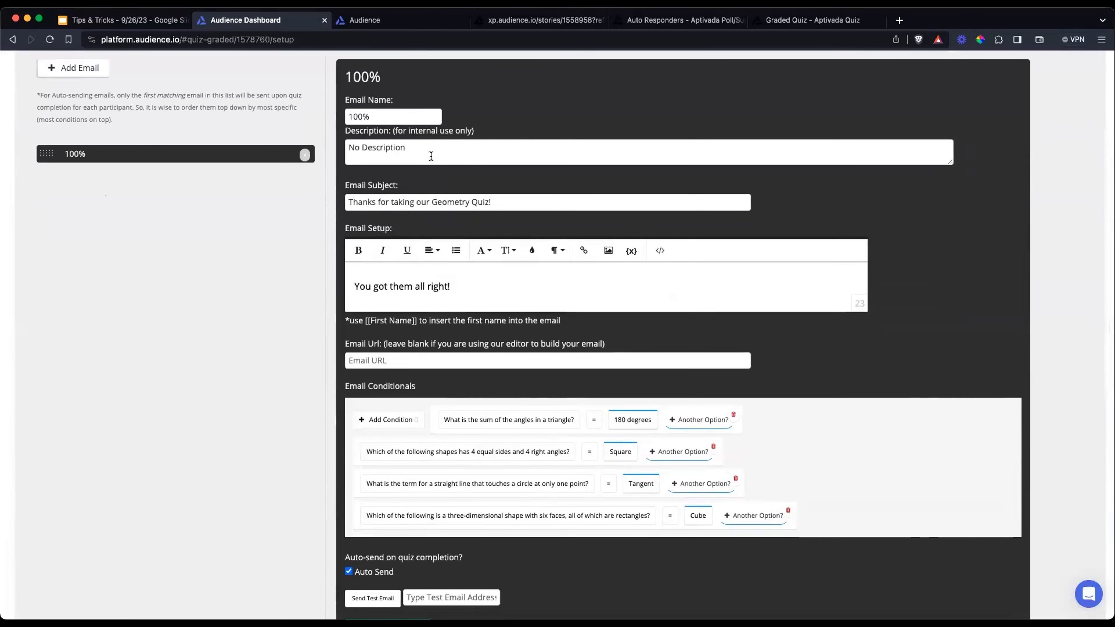
scroll(609, 219, "down", 6)
scroll(608, 219, "up", 1)
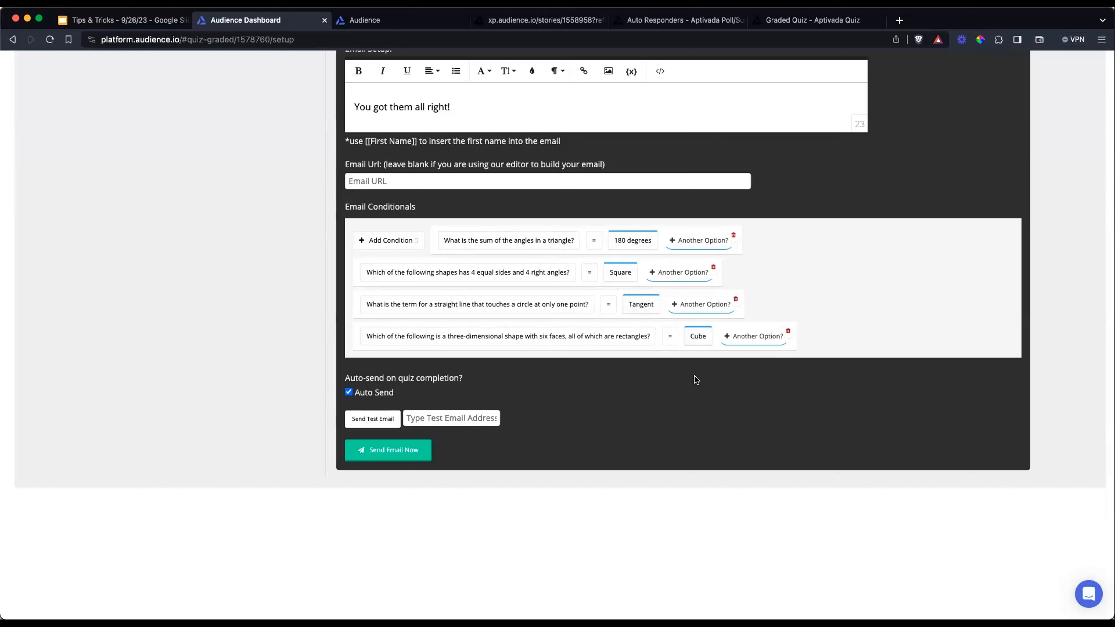
scroll(712, 377, "down", 1)
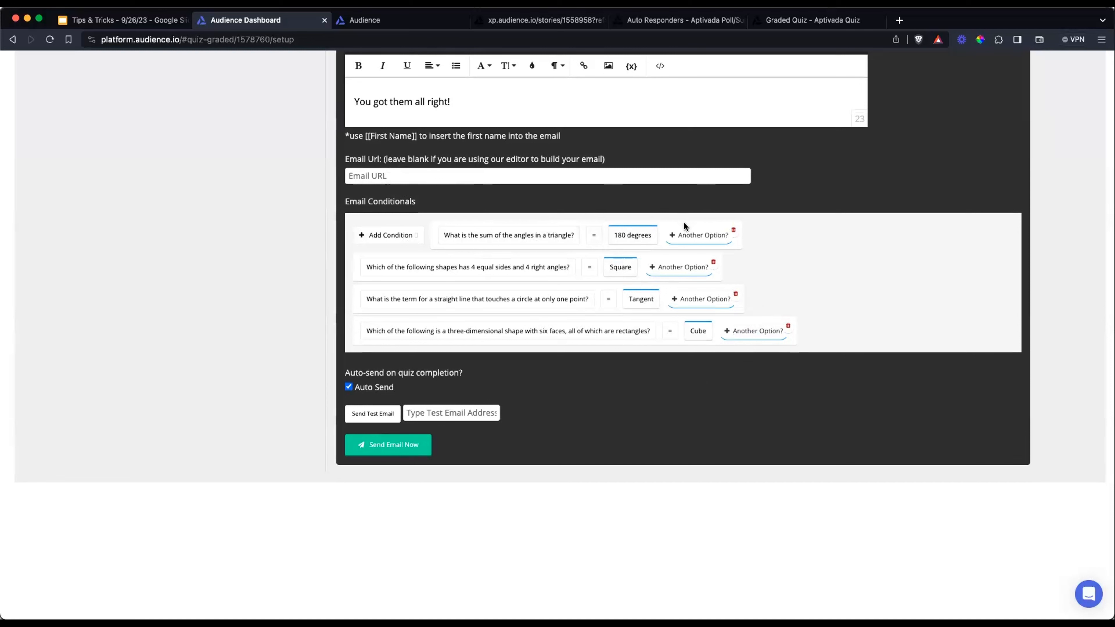
Remove all four answer conditions from the 100% responder email
left_click(788, 326)
left_click(736, 294)
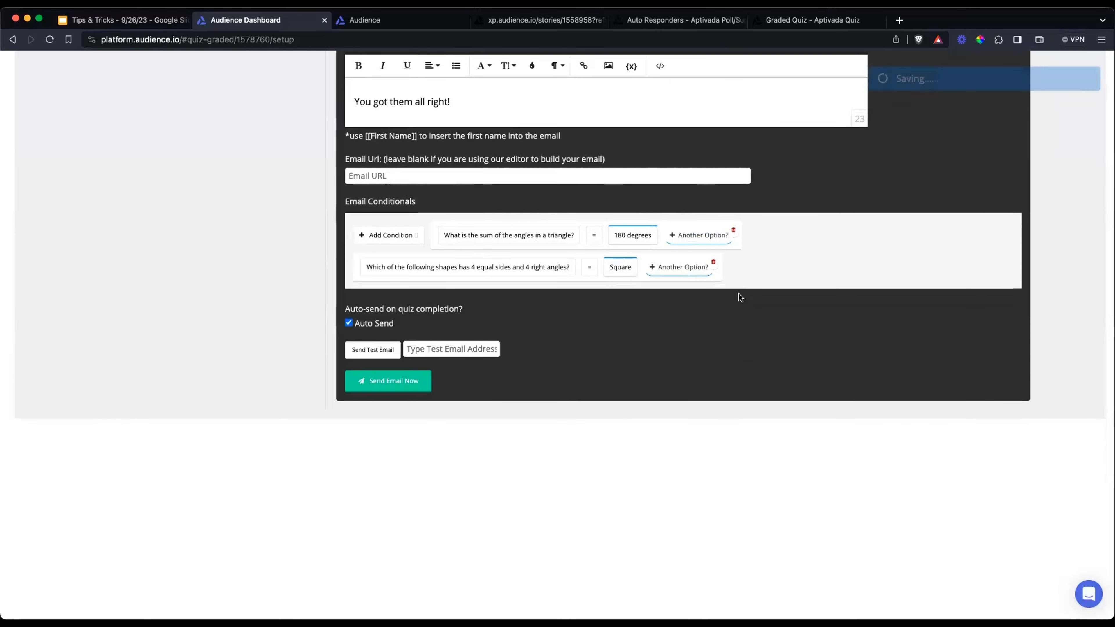
left_click(713, 262)
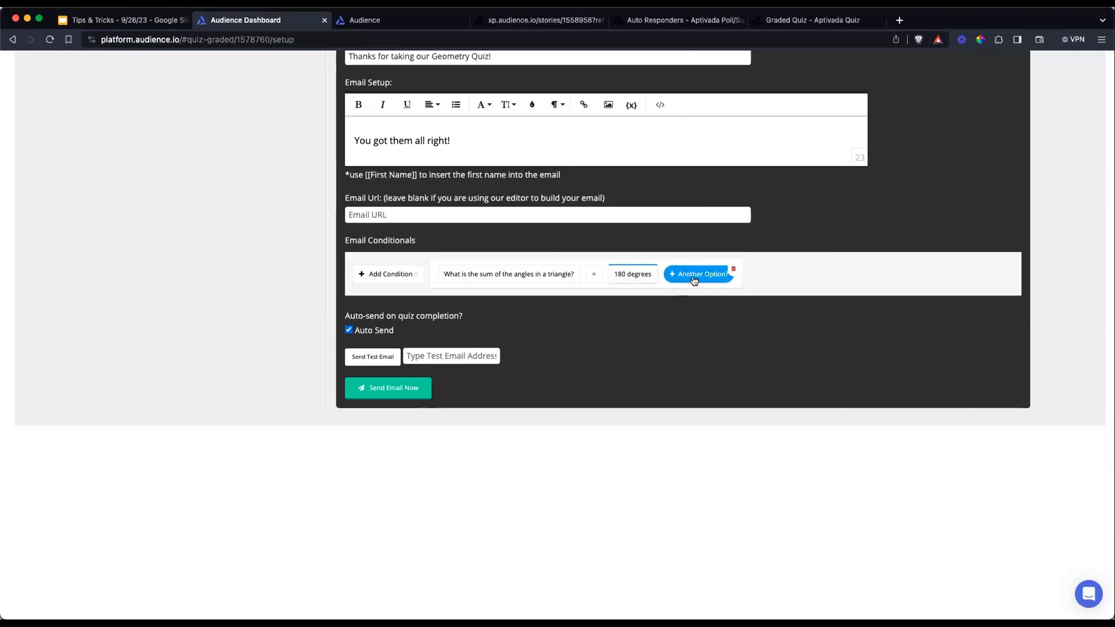
left_click(733, 269)
Try an email condition accepting 45 degrees or 180 degrees for "What is the sum of the angles in a triangle?", and remove it
left_click(383, 273)
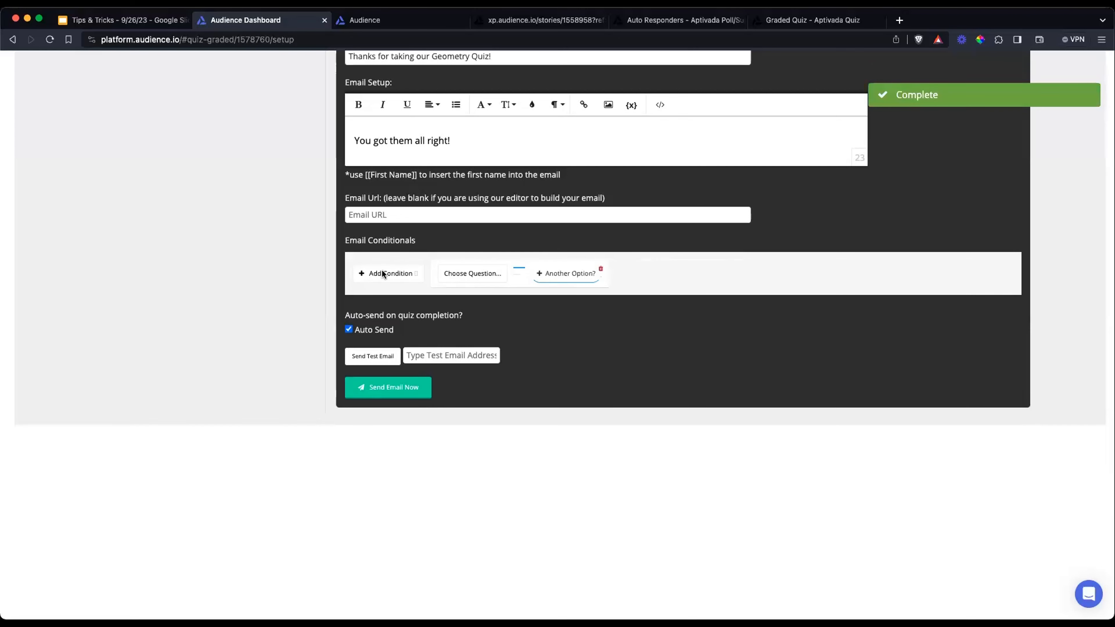
left_click(453, 273)
left_click(483, 299)
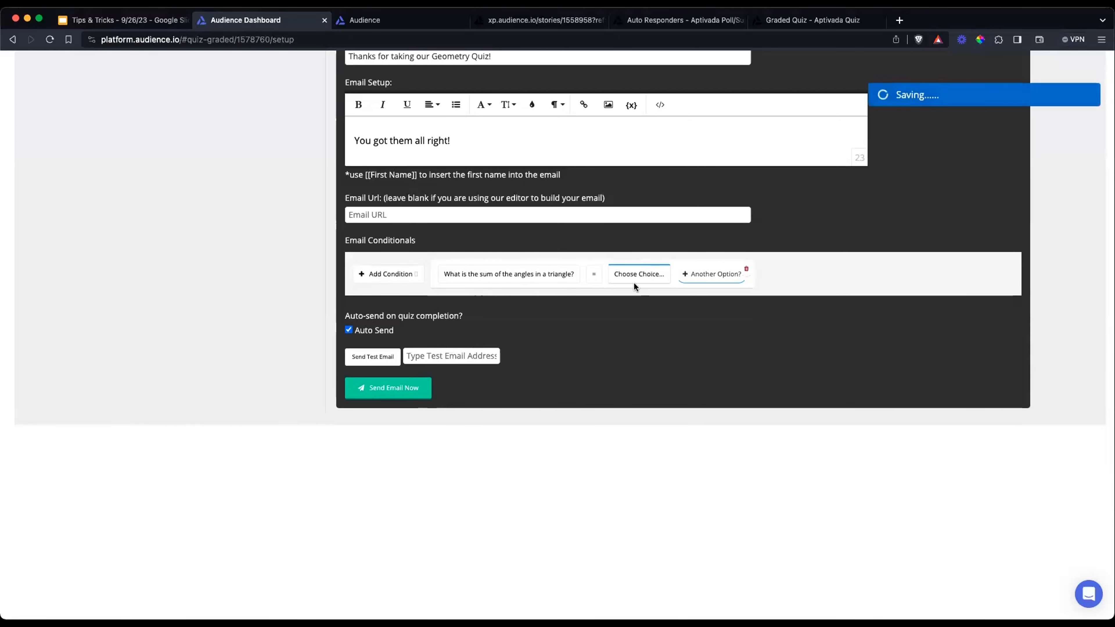
left_click(634, 281)
left_click(630, 297)
left_click(686, 278)
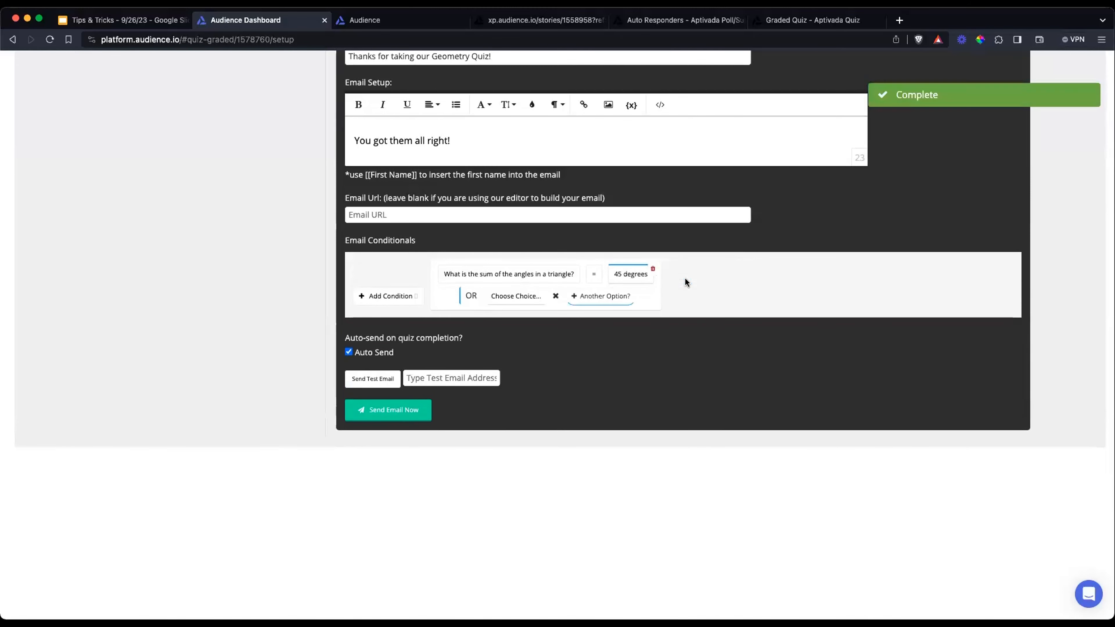
left_click(508, 296)
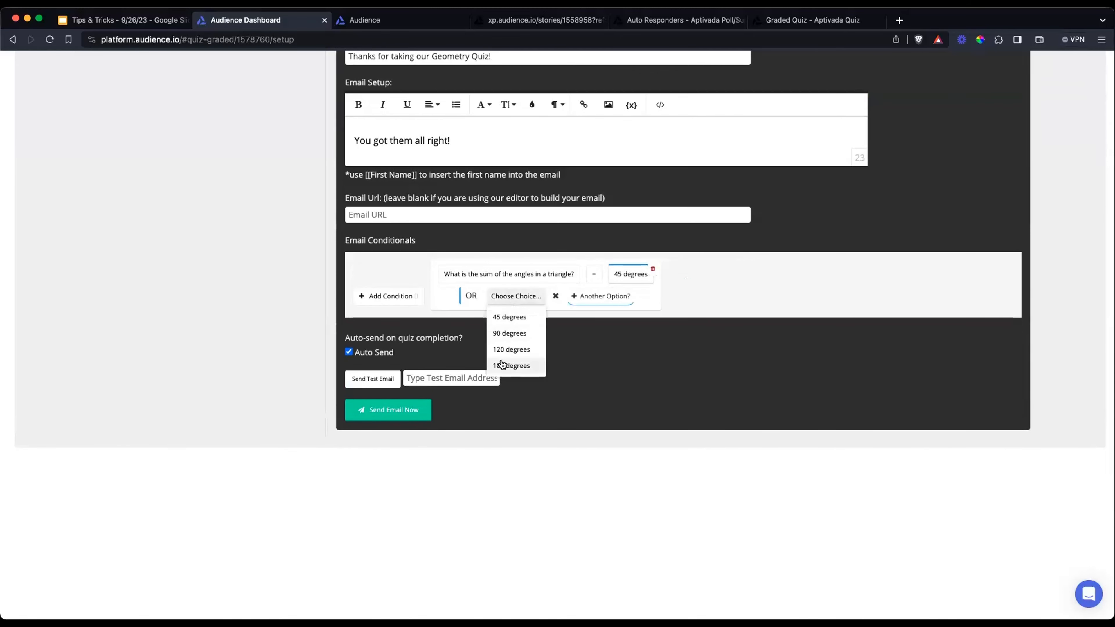
left_click(507, 369)
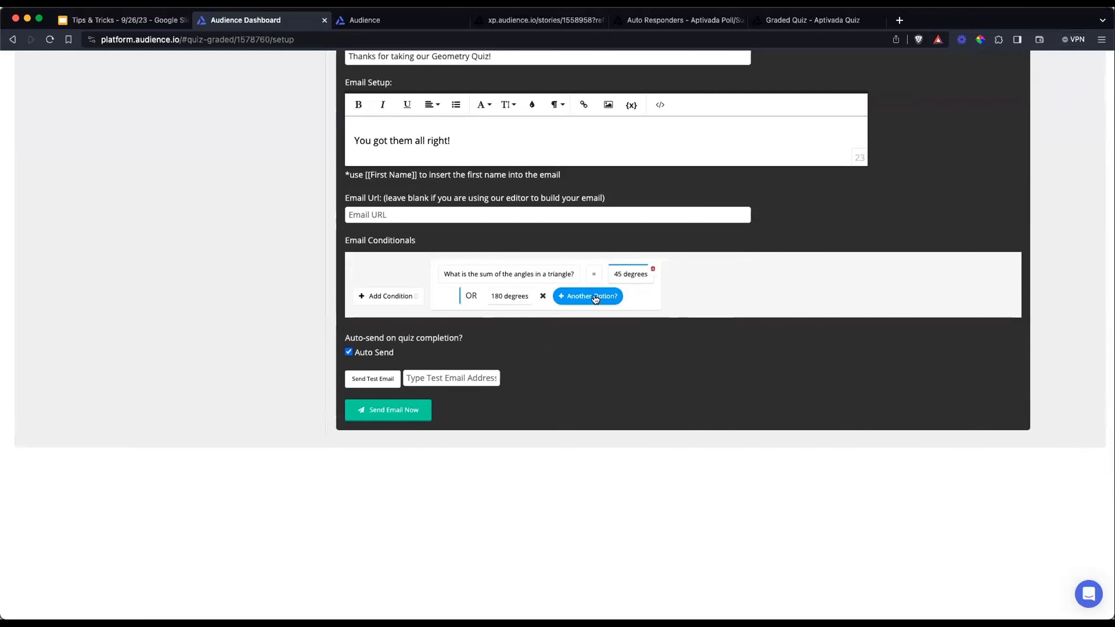
left_click(653, 269)
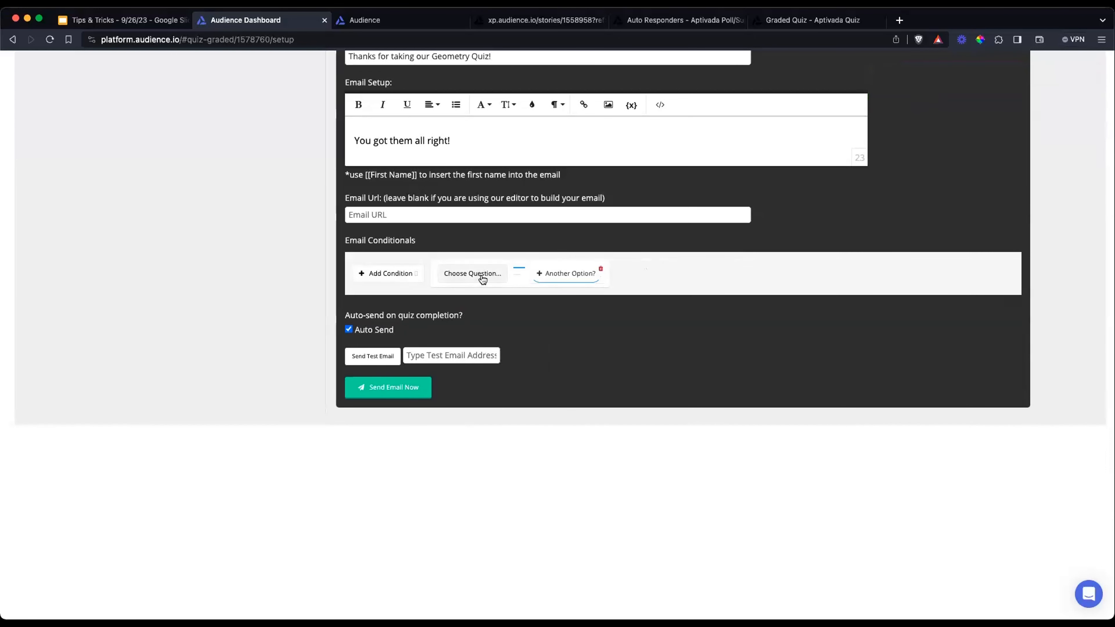
Add an email condition requiring the answer 180 degrees to "What is the sum of the angles in a triangle?"
left_click(482, 278)
left_click(508, 301)
left_click(636, 275)
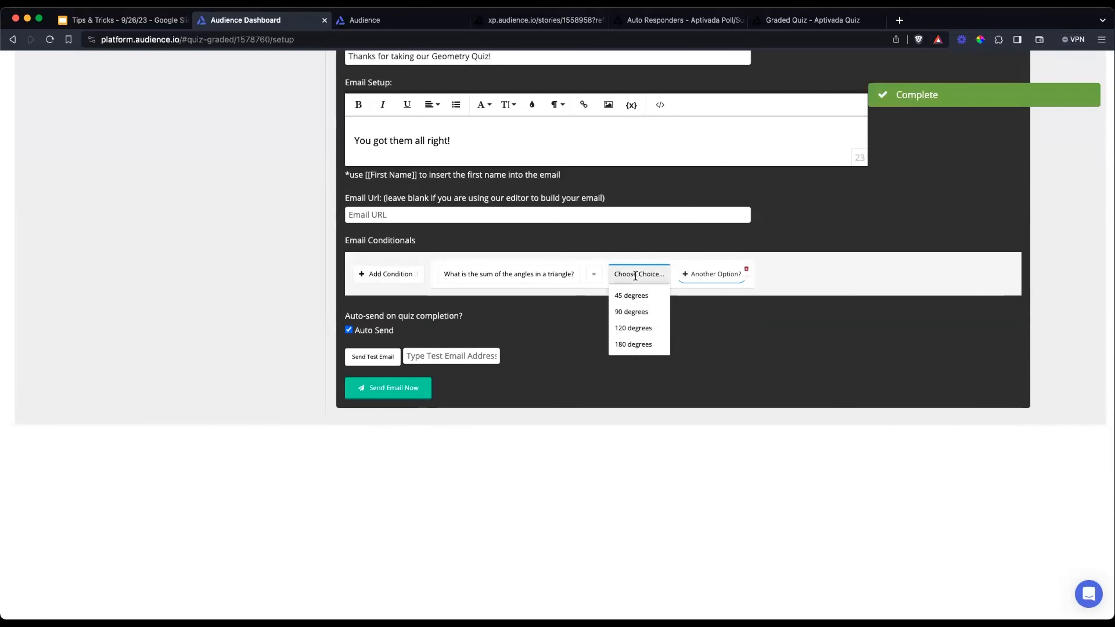
left_click(629, 345)
Add an email condition requiring Square for "Which of the following shapes has 4 equal sides and 4 right angles?", plus one blank condition
left_click(386, 274)
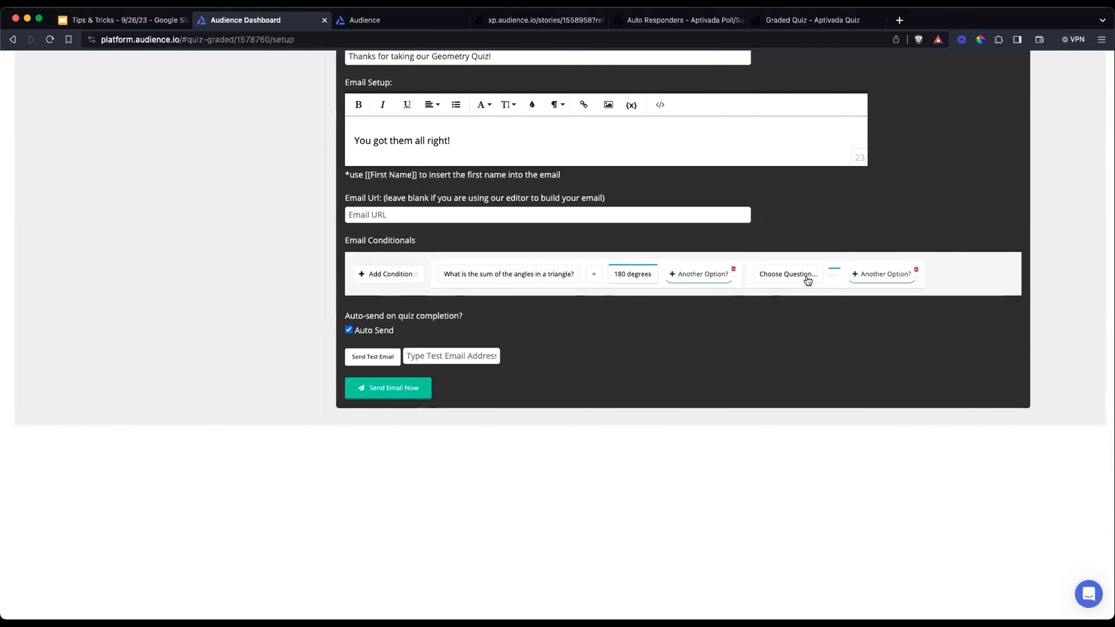
left_click(916, 270)
left_click(365, 274)
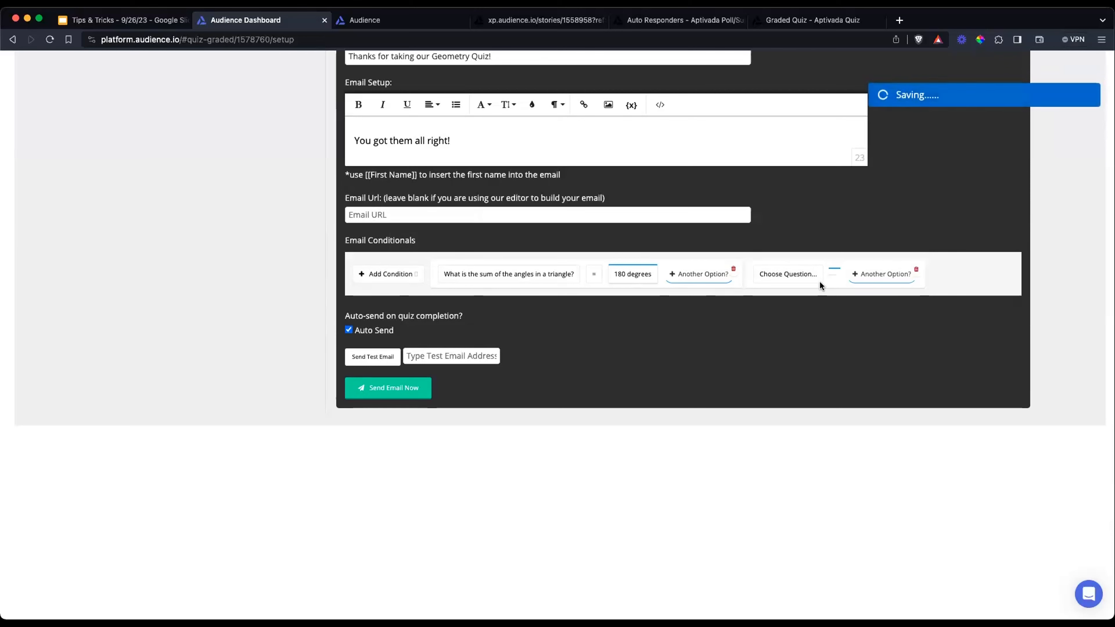
left_click(819, 281)
left_click(821, 319)
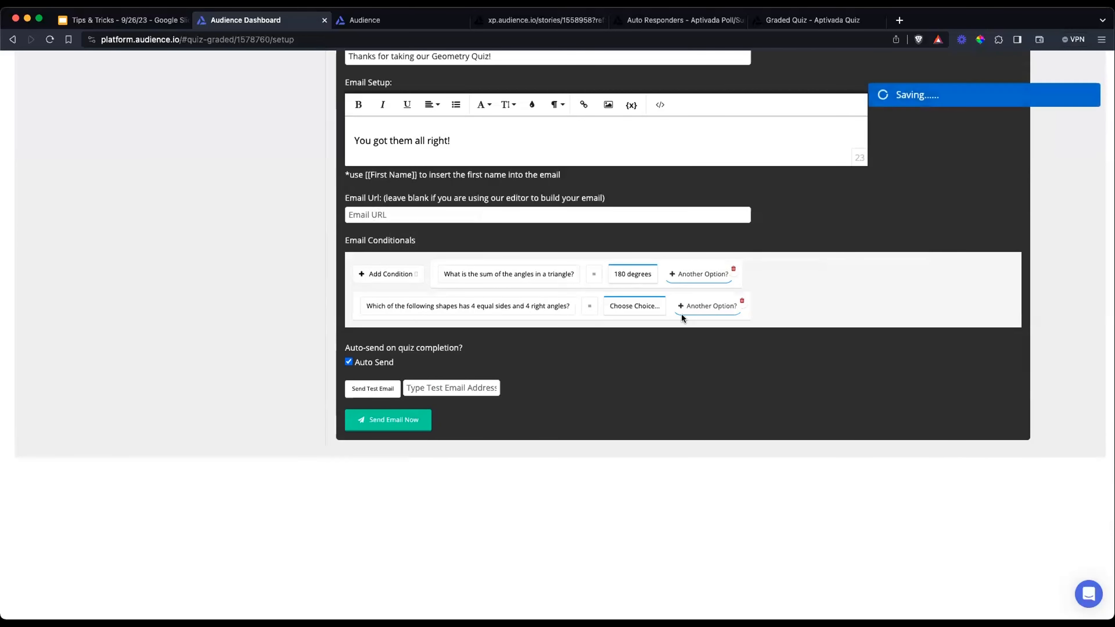
left_click(634, 306)
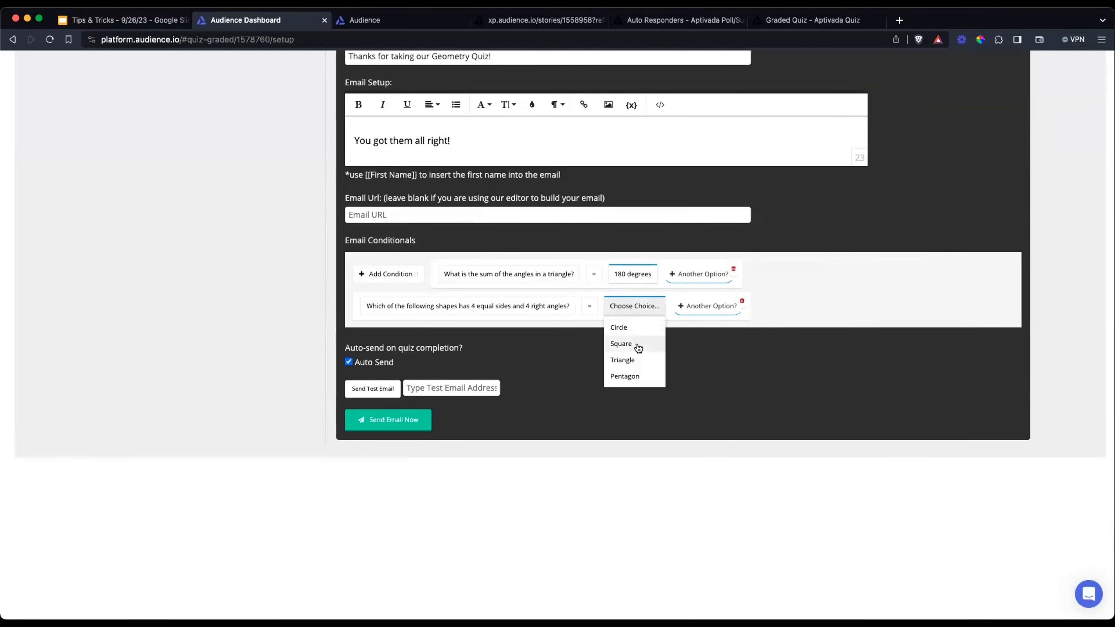
left_click(621, 343)
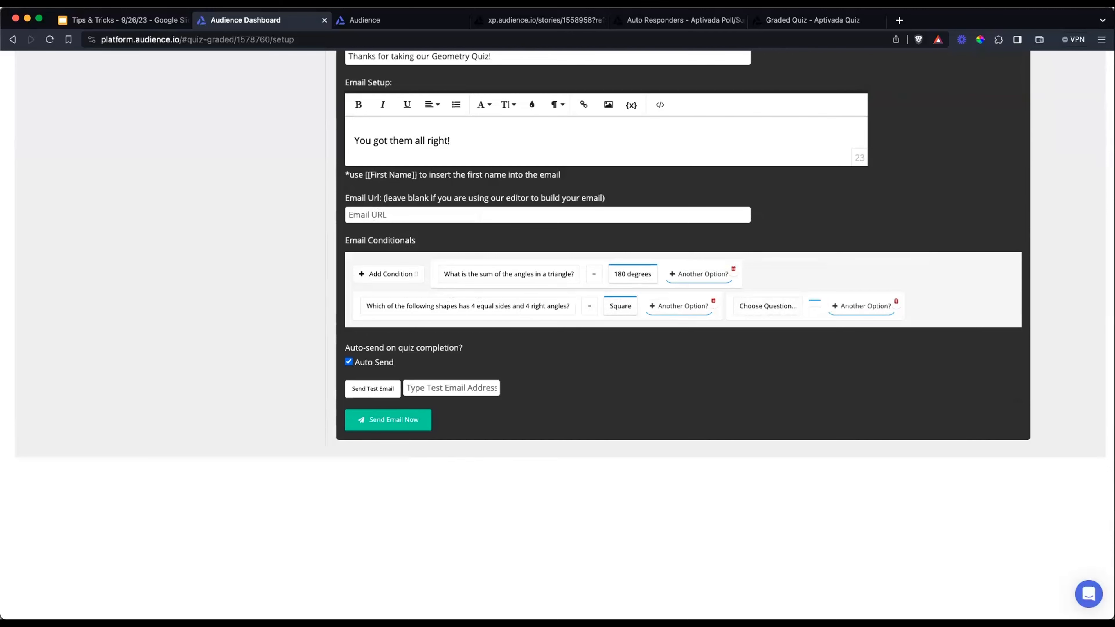
scroll(683, 310, "up", 7)
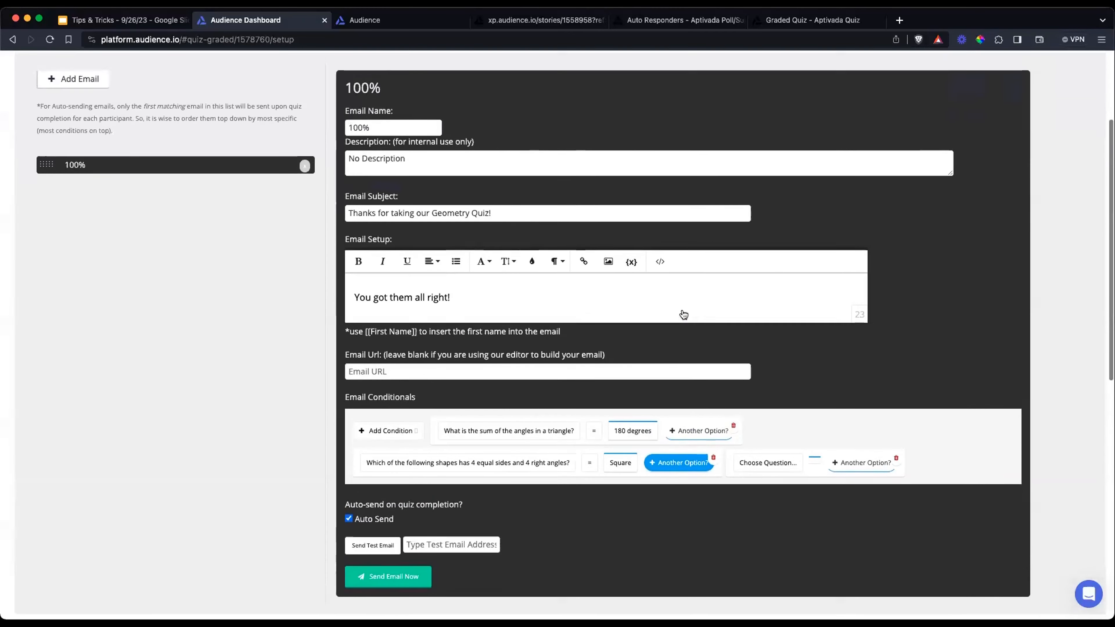
scroll(682, 311, "down", 1)
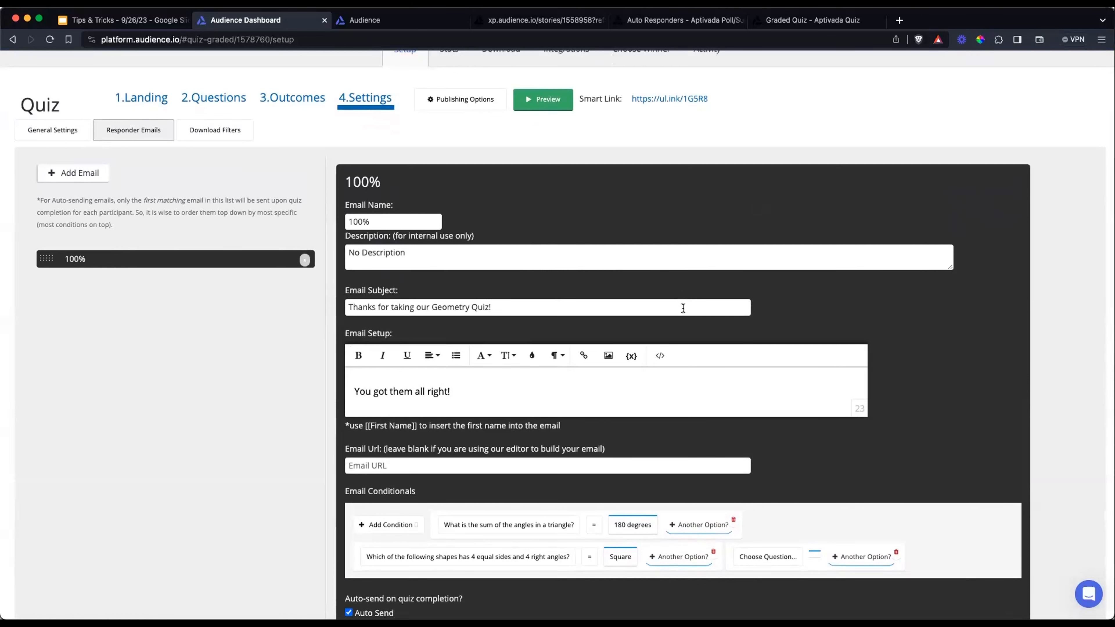
scroll(711, 290, "up", 2)
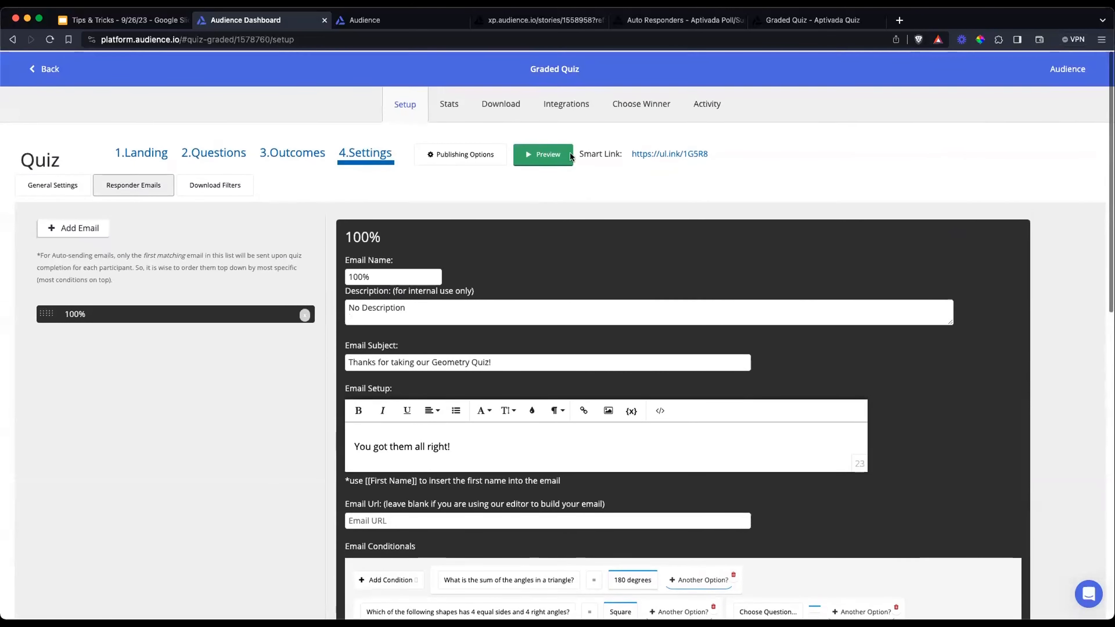
Leave the graded quiz and open the list of responder emails in the Auto Responders survey's settings
left_click(53, 74)
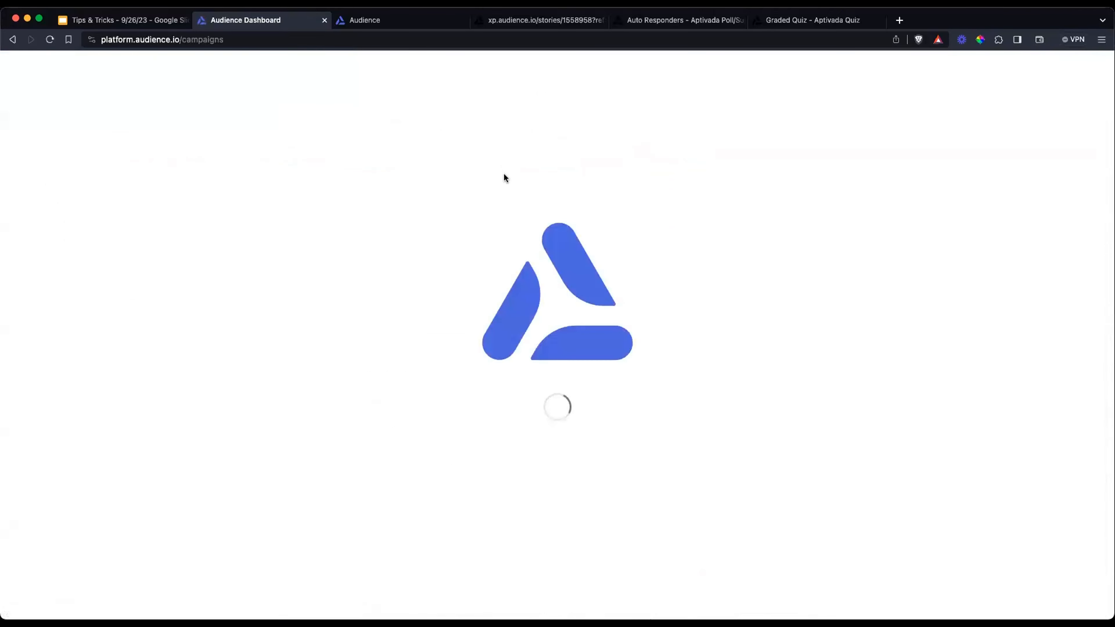
left_click(385, 290)
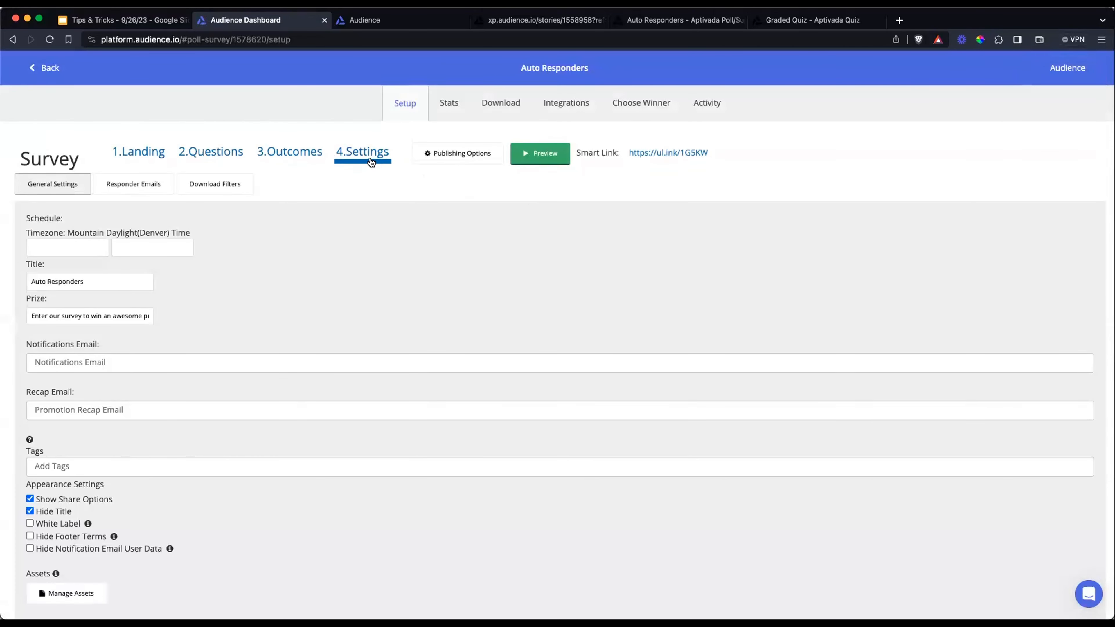
left_click(149, 185)
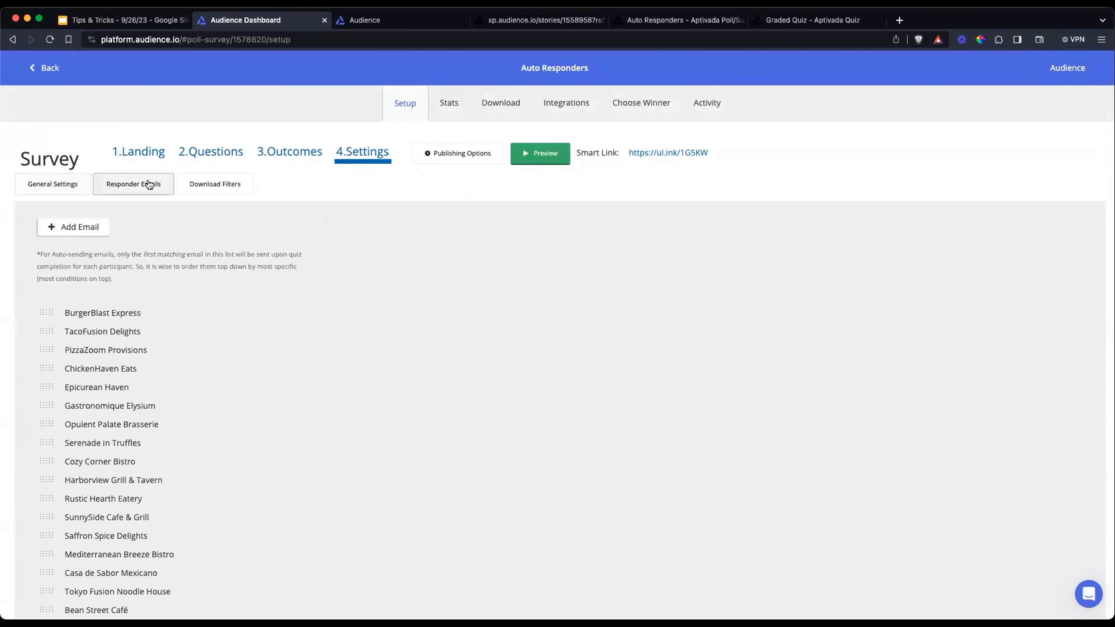
scroll(193, 204, "down", 2)
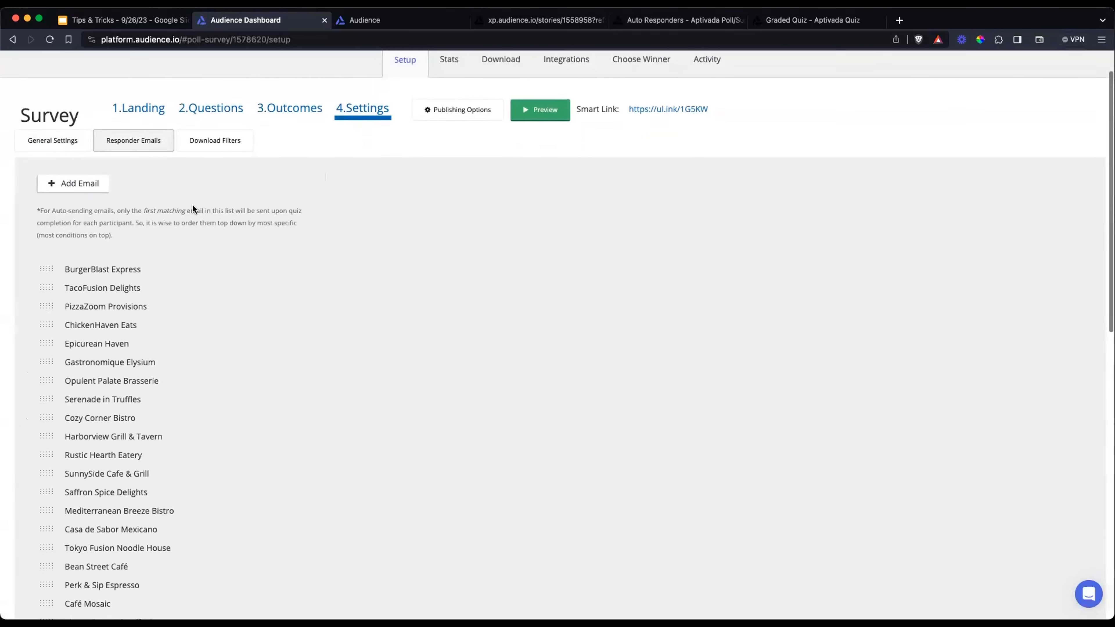
View the Auto Responders survey's download filters, and return to its list of responder emails
left_click(222, 153)
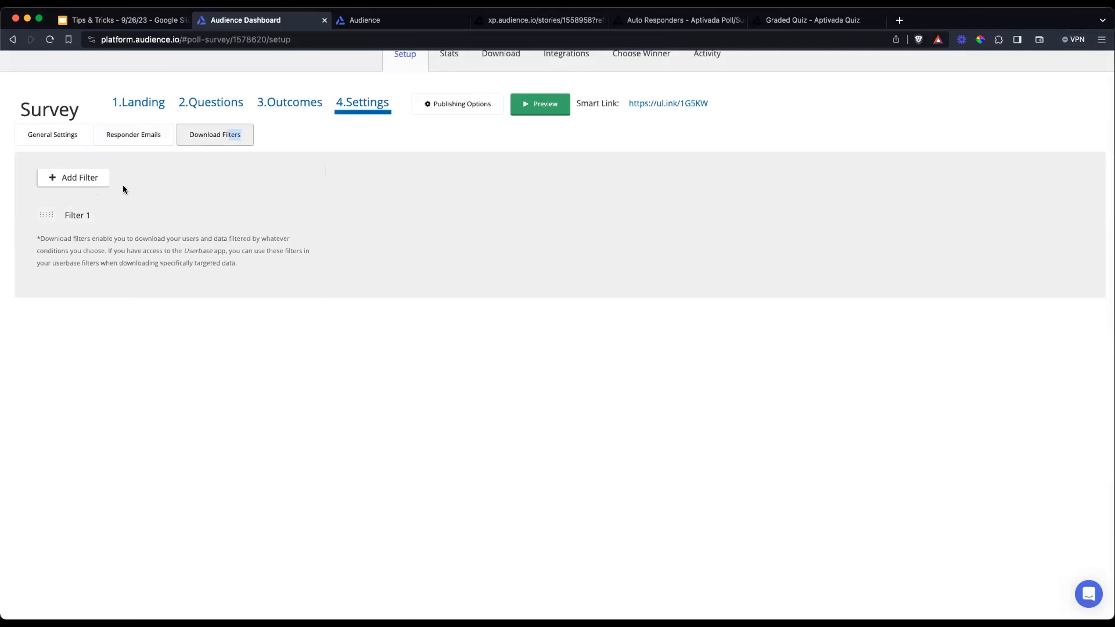
left_click(134, 140)
scroll(310, 239, "down", 5)
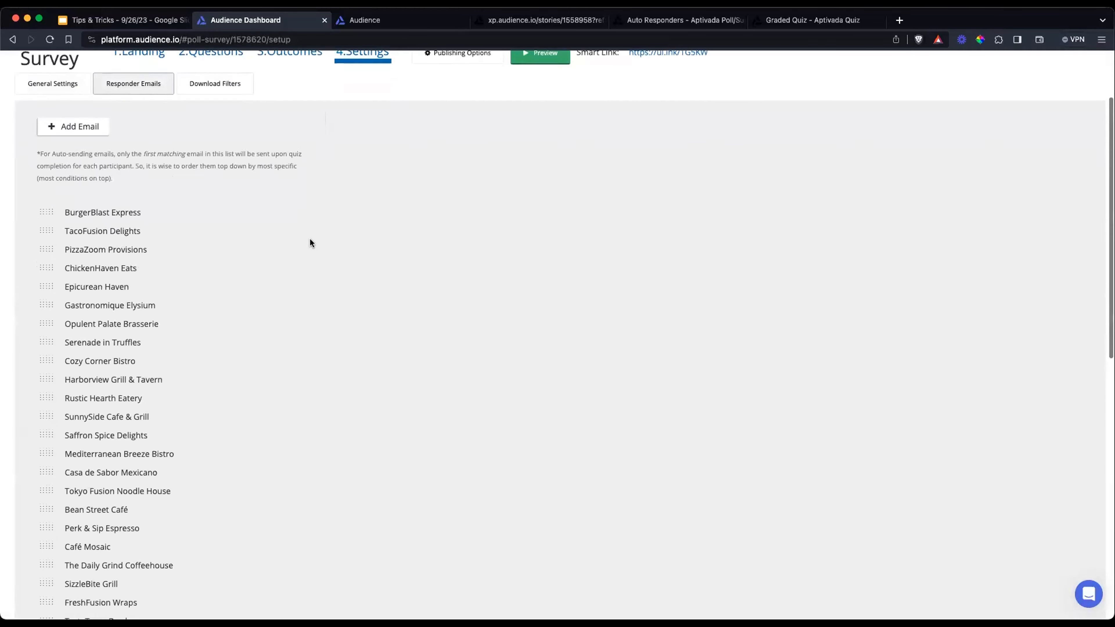
scroll(309, 241, "up", 4)
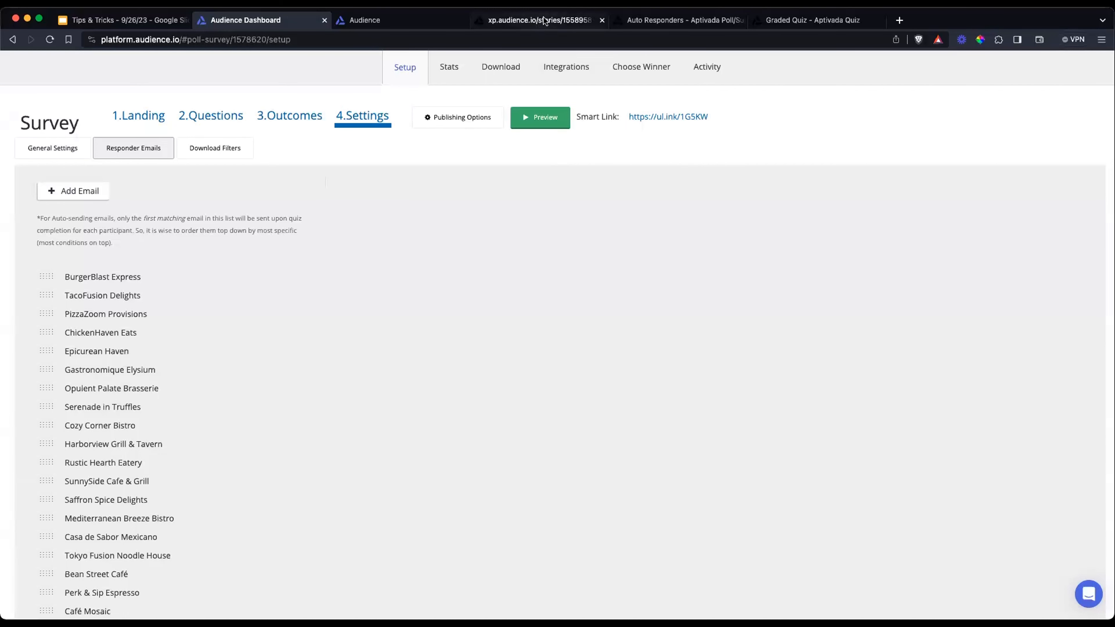
View the published "What brings you here?" story, and switch to the published Auto Responders survey page
left_click(526, 23)
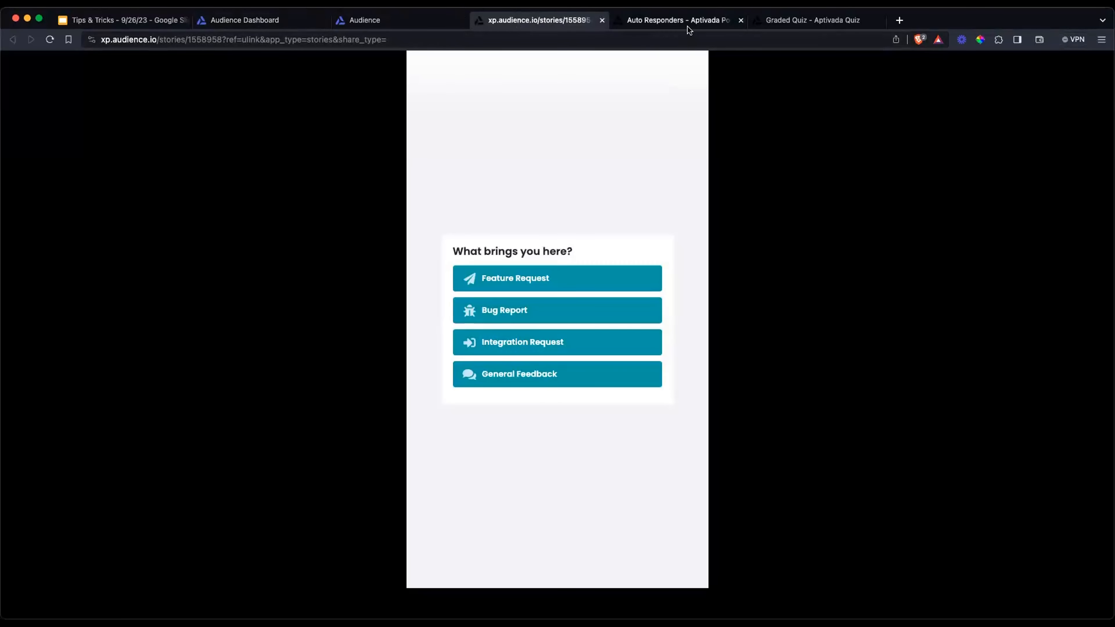
left_click(655, 26)
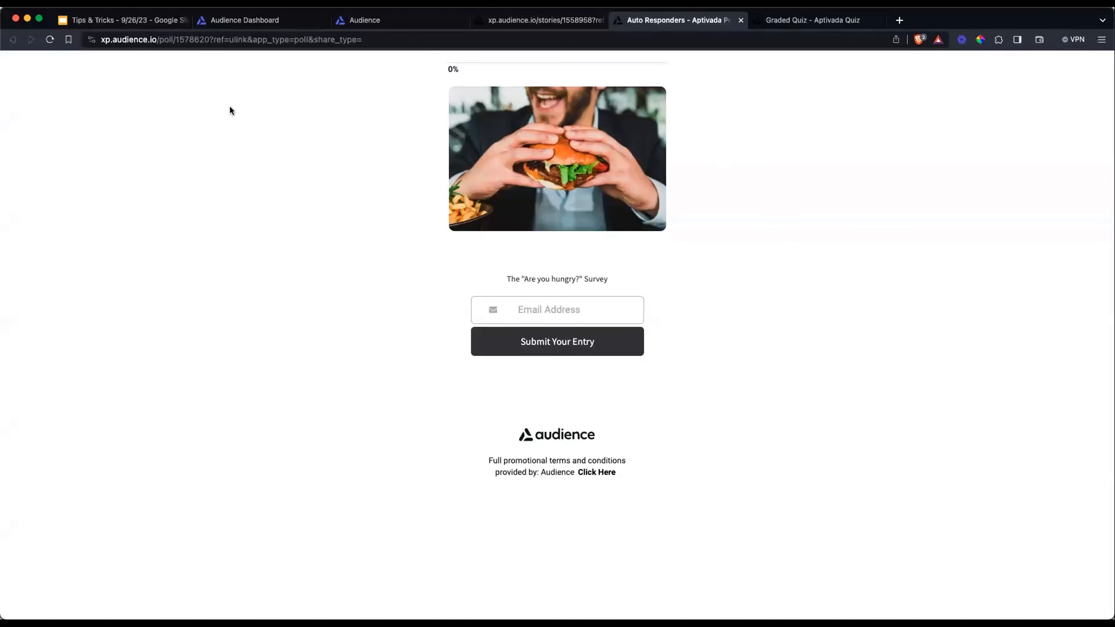